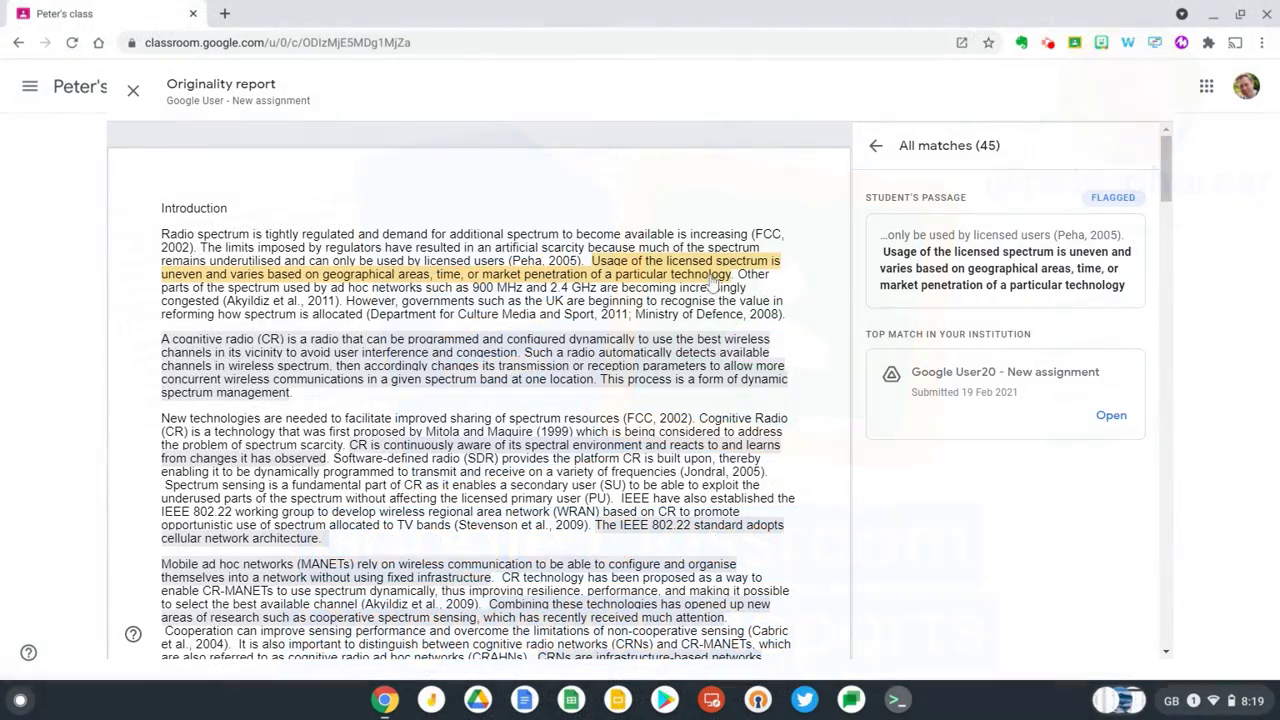
Inspect the matches for the cognitive radio, 'CR is continuously aware' and MANETs flagged passages
{"action": "left_click", "coordinate": [688, 367]}
{"action": "left_click", "coordinate": [674, 455]}
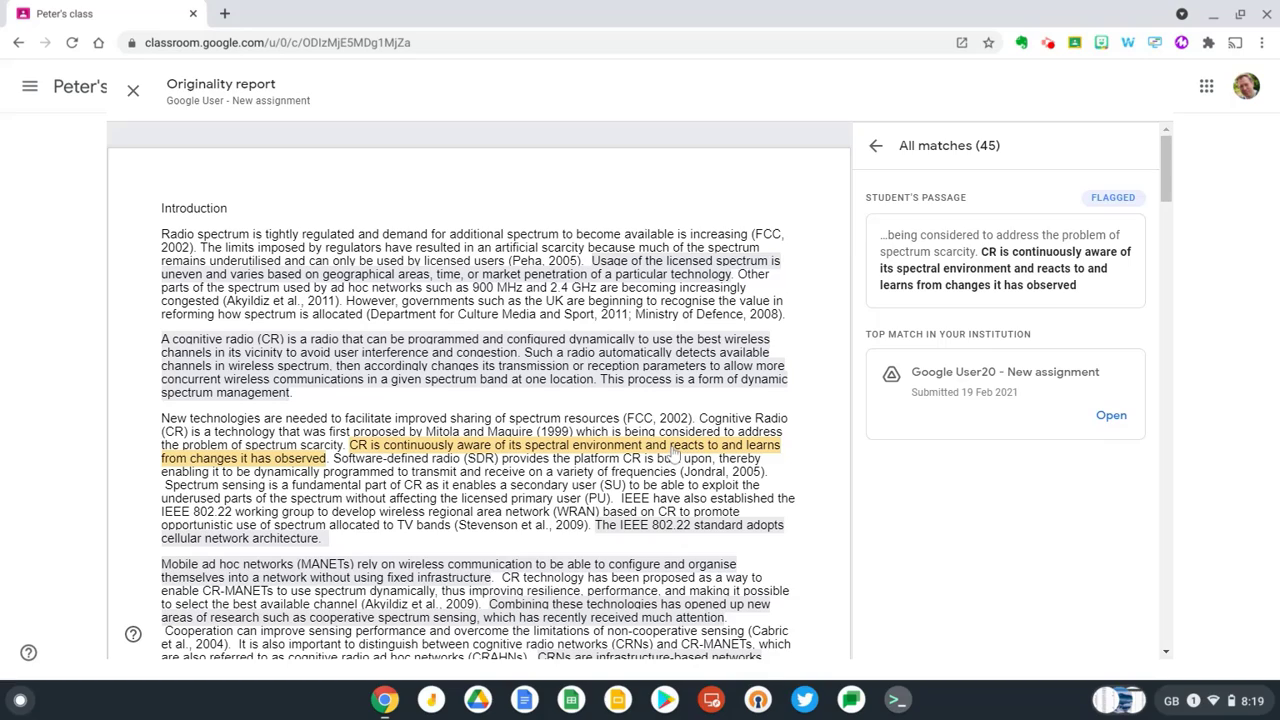
{"action": "left_click", "coordinate": [665, 567]}
Review the web matches, including the springeropen.com source, then close the originality report
{"action": "left_click", "coordinate": [875, 145]}
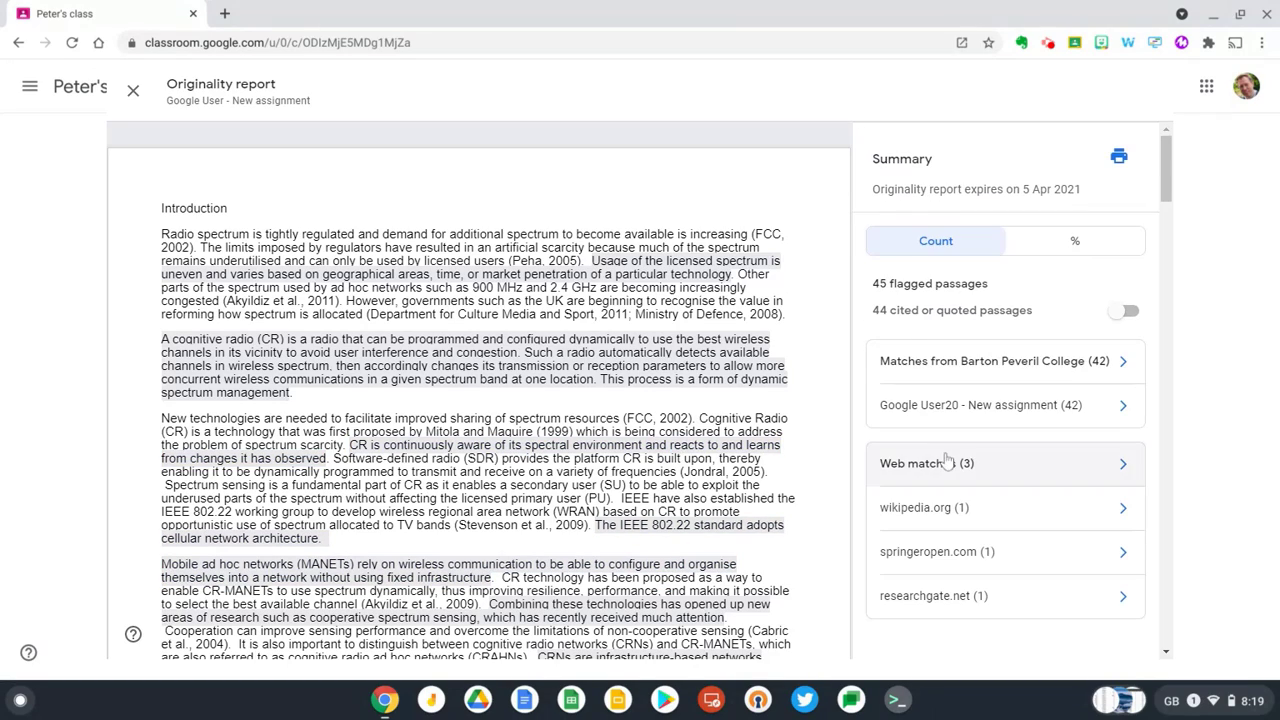
{"action": "left_click", "coordinate": [947, 460]}
{"action": "left_click", "coordinate": [875, 145]}
{"action": "left_click", "coordinate": [940, 551]}
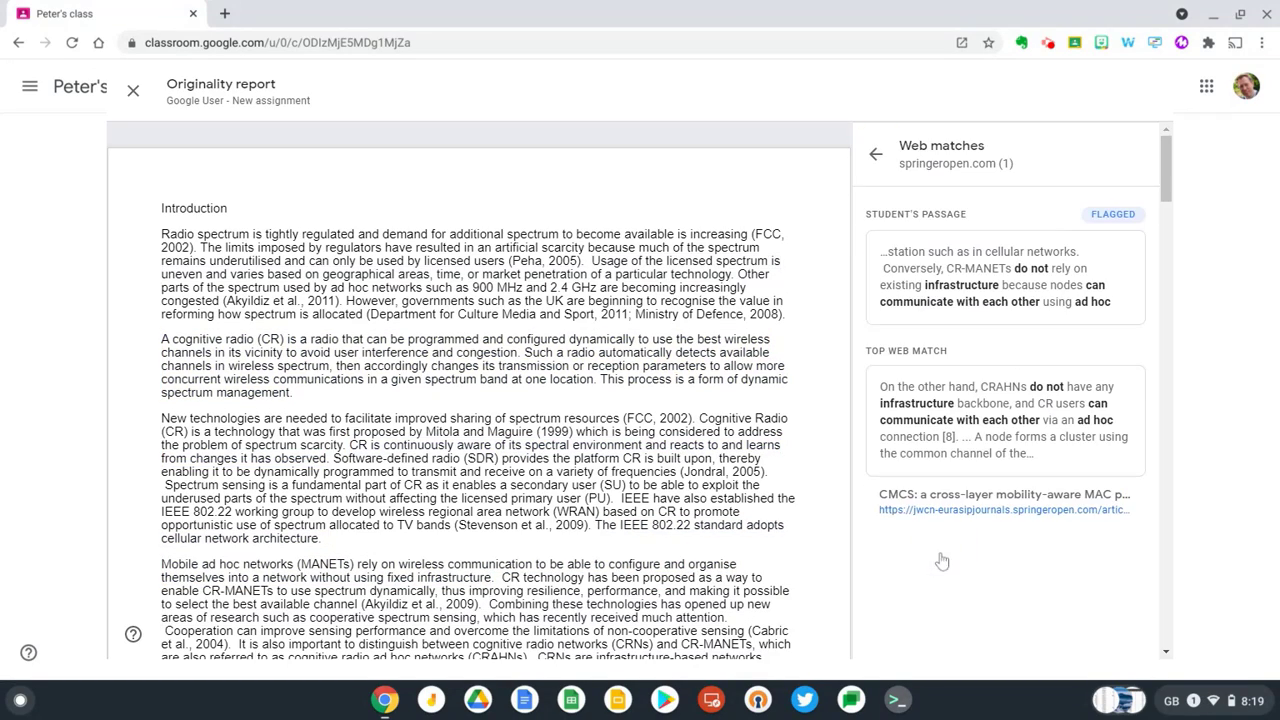
{"action": "left_click", "coordinate": [875, 147]}
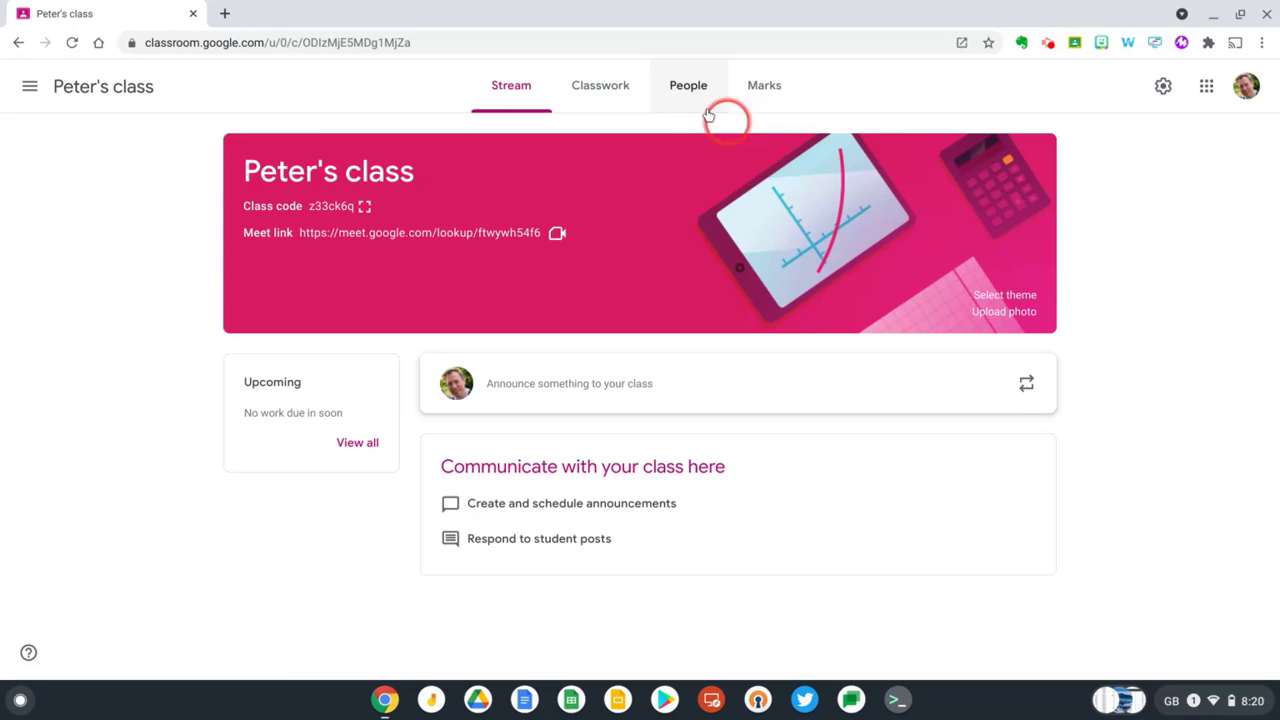
Create a Classwork assignment titled 'New assignment' with Check plagiarism (originality) ticked
{"action": "left_click", "coordinate": [597, 82]}
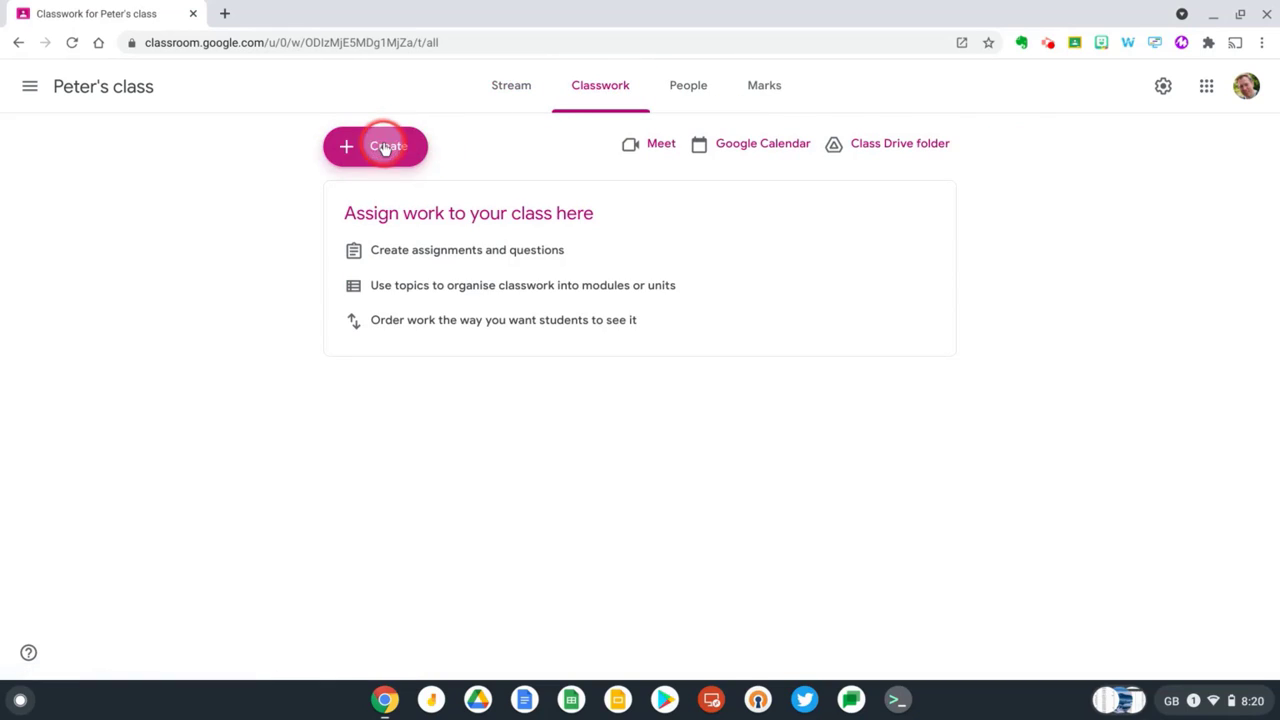
{"action": "left_click", "coordinate": [380, 146]}
{"action": "left_click", "coordinate": [380, 203]}
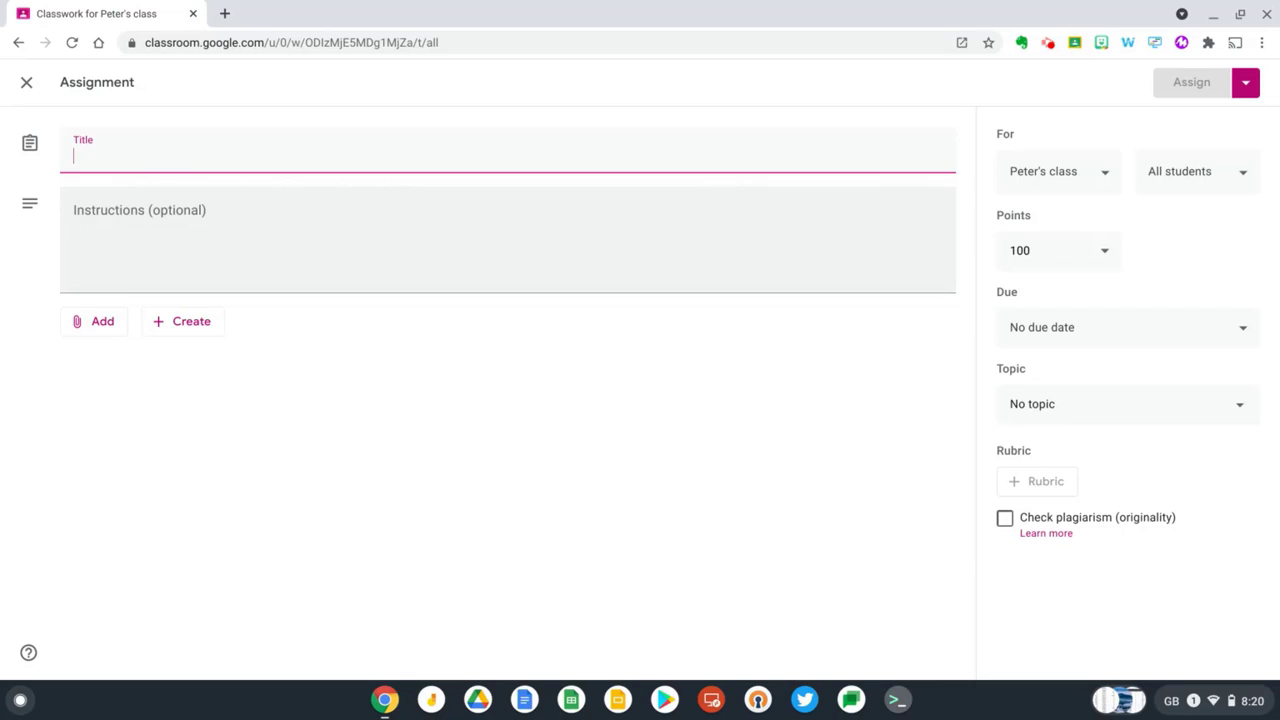
{"action": "type", "text": "New assignment"}
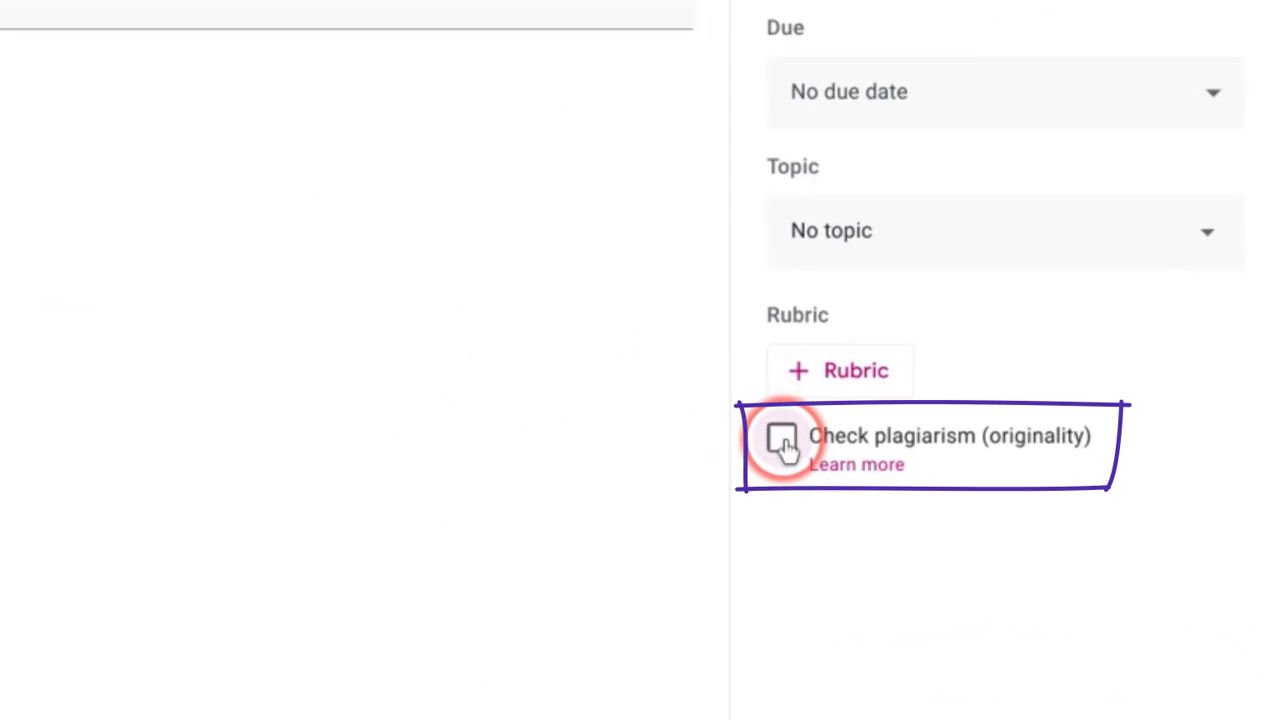
{"action": "left_click", "coordinate": [782, 440]}
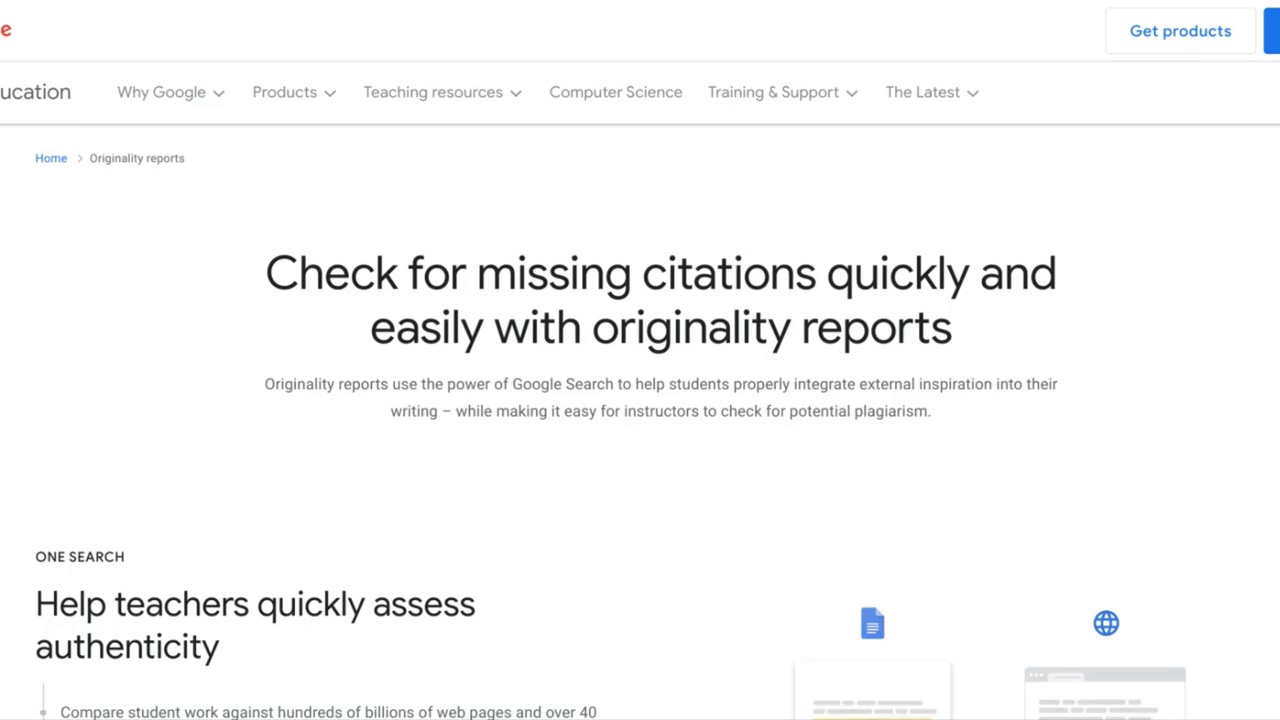
Scroll to 'Learn about access' and highlight the 'five originality reports per class' limit
{"action": "scroll", "coordinate": [640, 360], "scroll_direction": "down", "scroll_amount": 5}
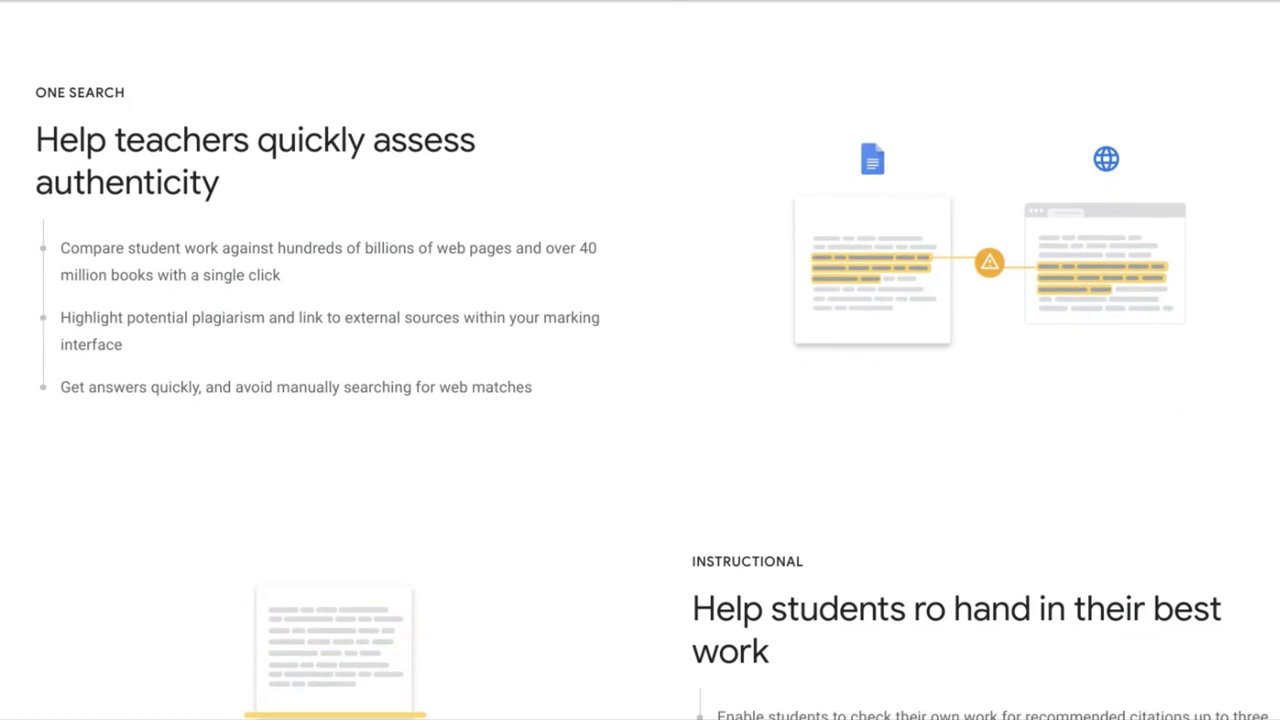
{"action": "scroll", "coordinate": [640, 360], "scroll_direction": "down", "scroll_amount": 4}
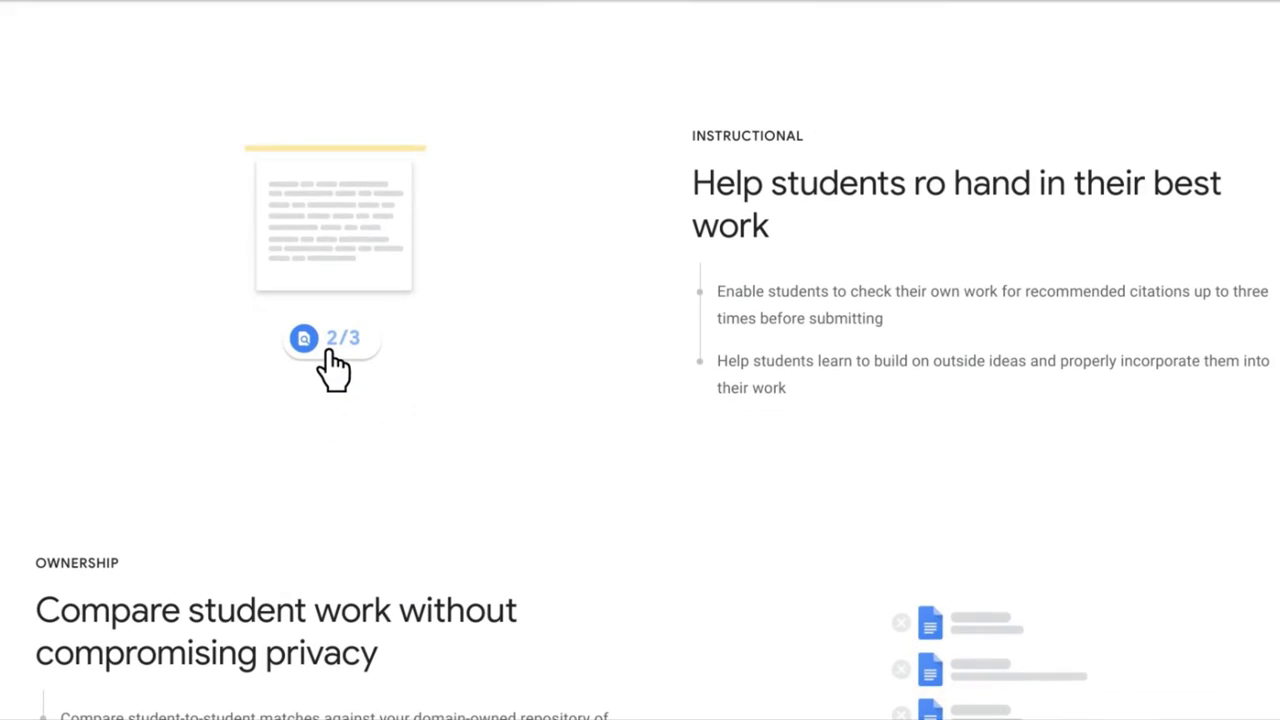
{"action": "scroll", "coordinate": [640, 360], "scroll_direction": "down", "scroll_amount": 4}
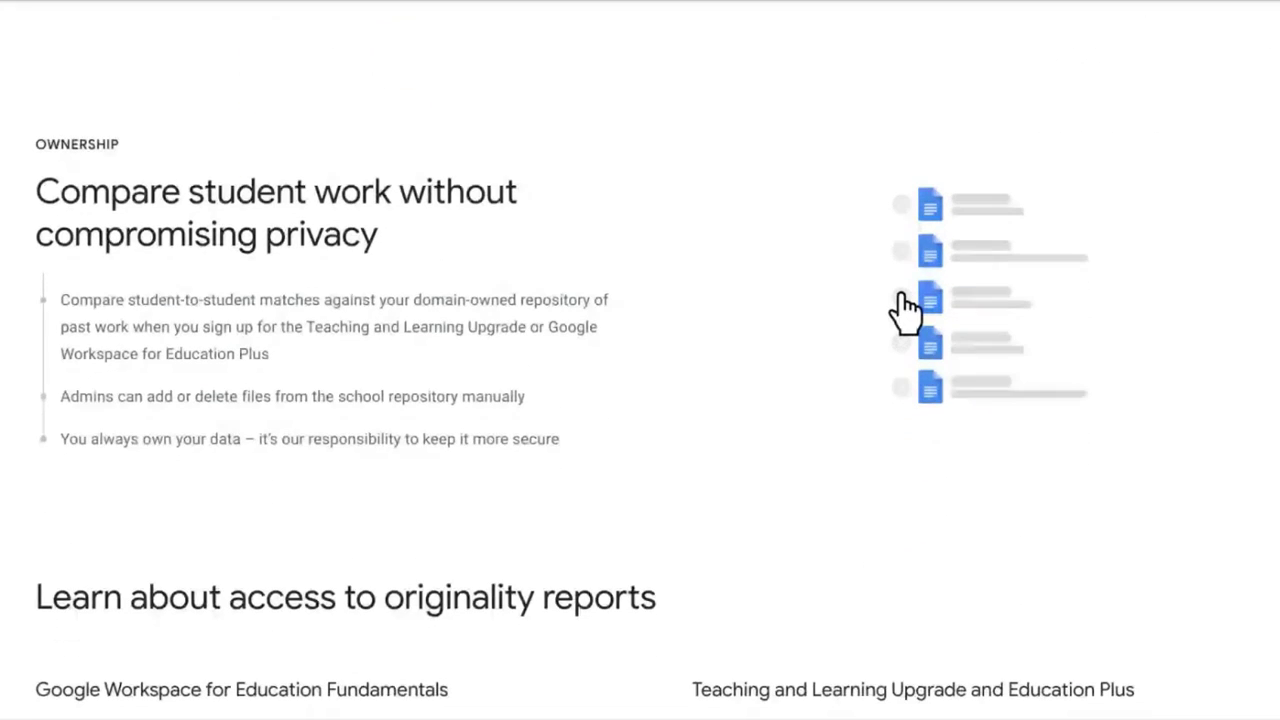
{"action": "scroll", "coordinate": [640, 360], "scroll_direction": "down", "scroll_amount": 4}
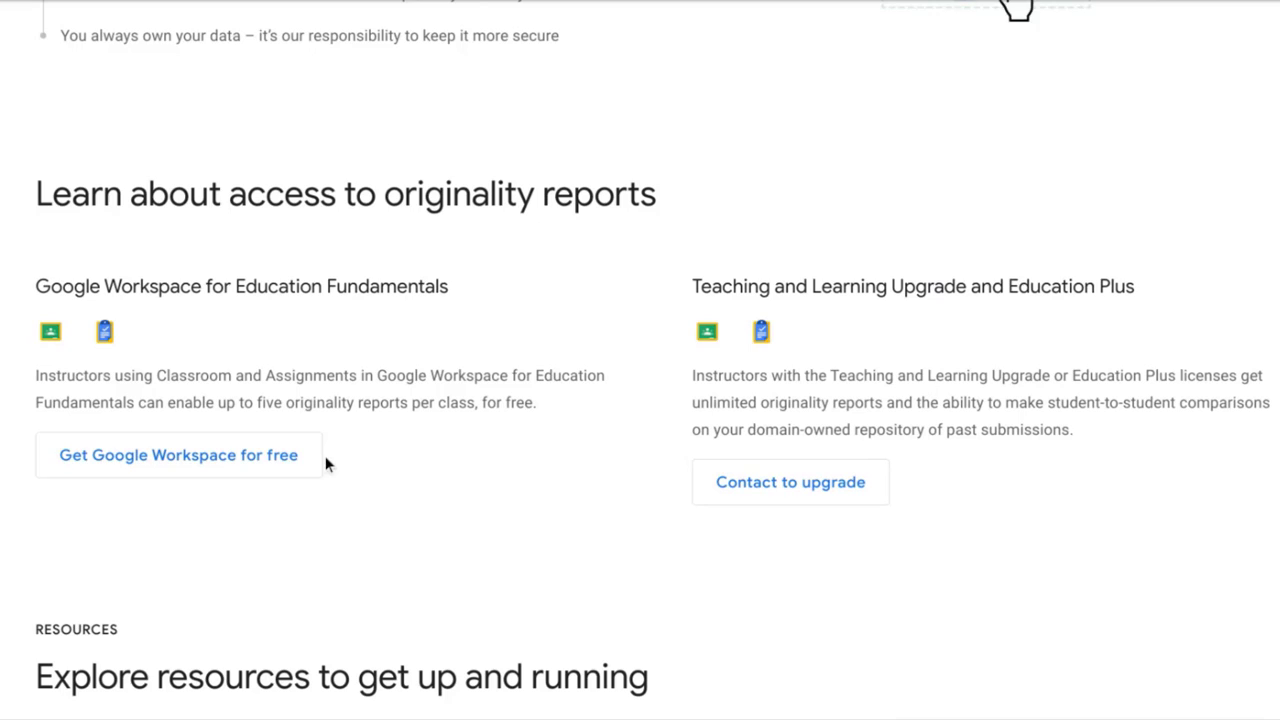
{"action": "left_click_drag", "start_coordinate": [257, 403], "coordinate": [476, 404]}
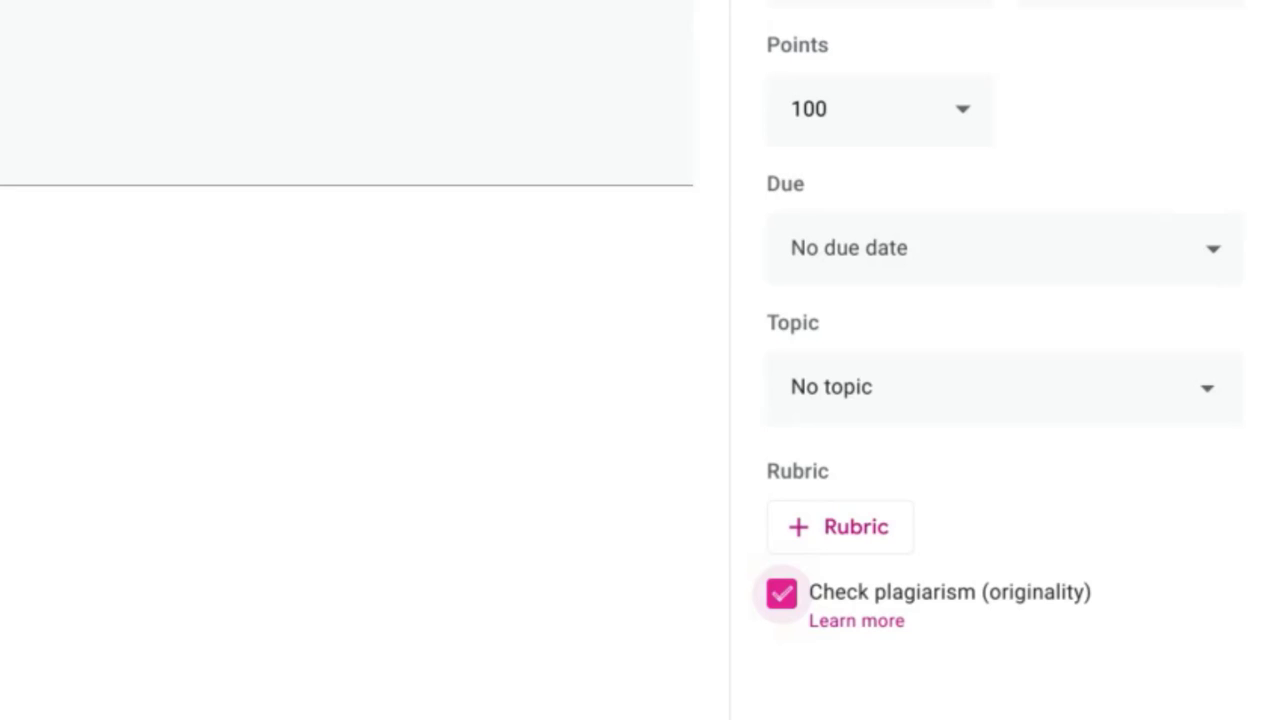
Set the assignment due at 12:00 today and assign it to the class
{"action": "left_click", "coordinate": [1208, 250]}
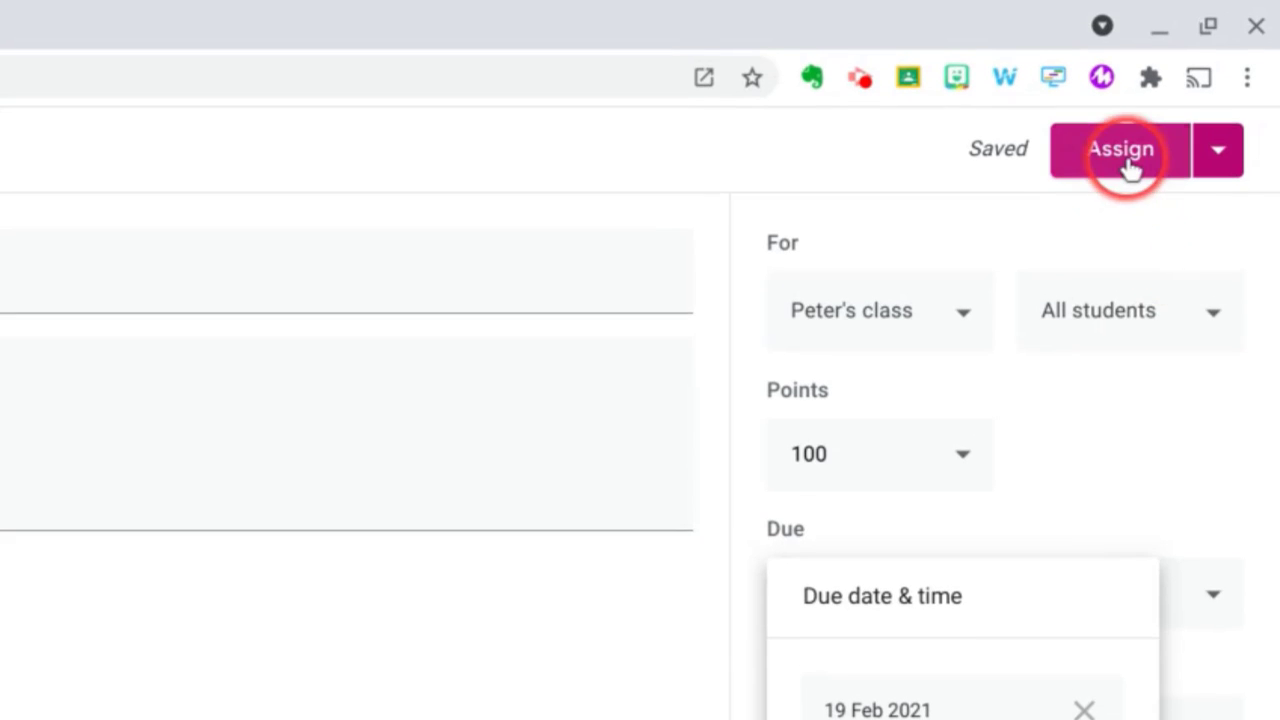
{"action": "left_click", "coordinate": [1128, 168]}
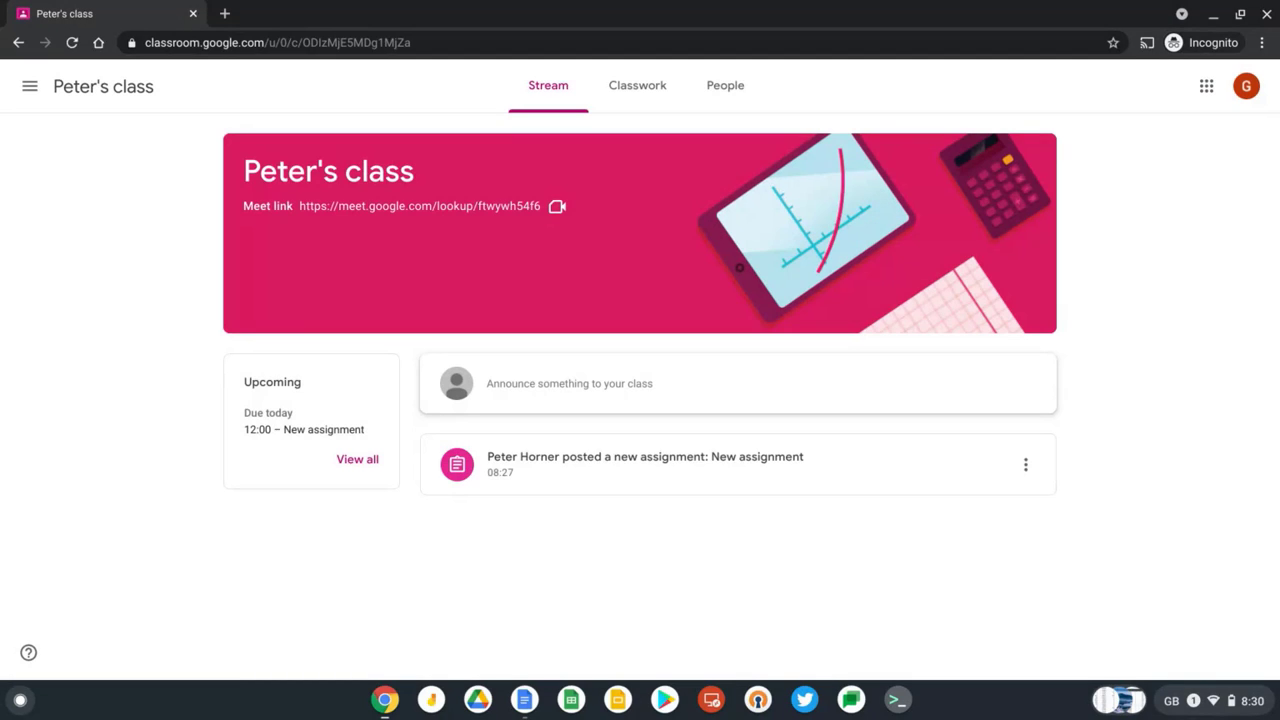
As the student, open New assignment from Classwork and create a new Google Docs file for it
{"action": "left_click", "coordinate": [655, 86]}
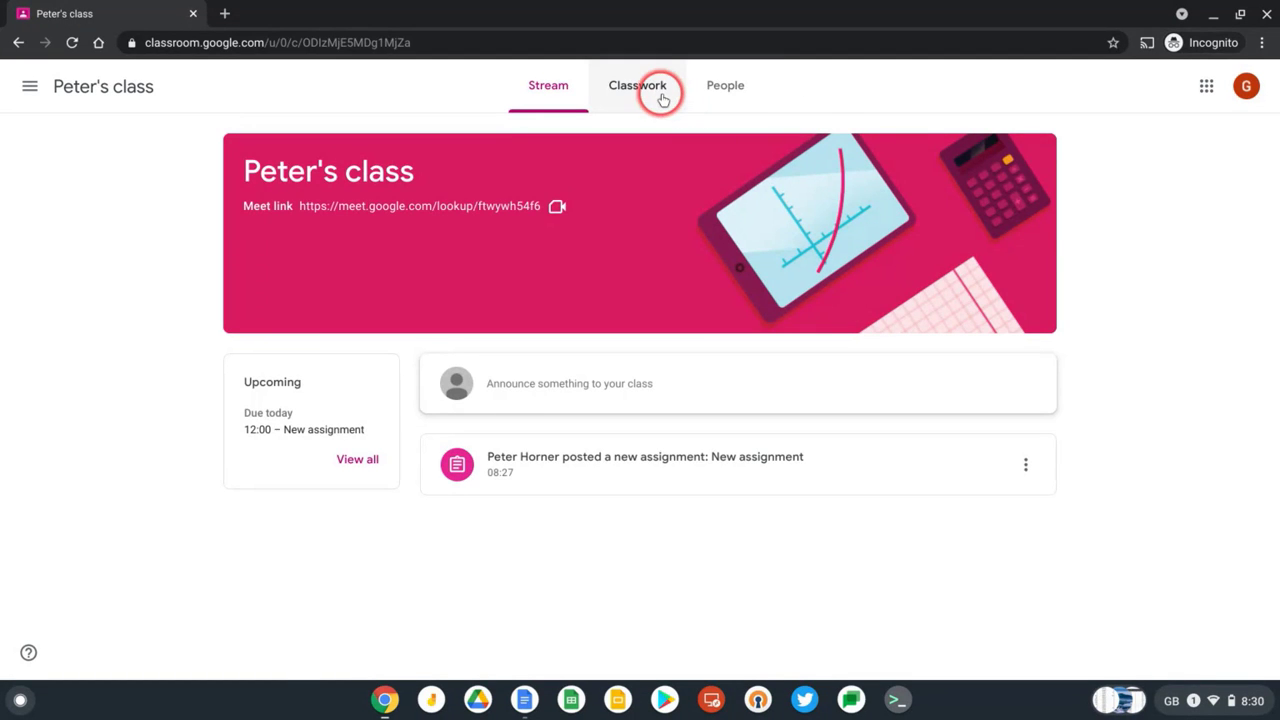
{"action": "left_click", "coordinate": [489, 351]}
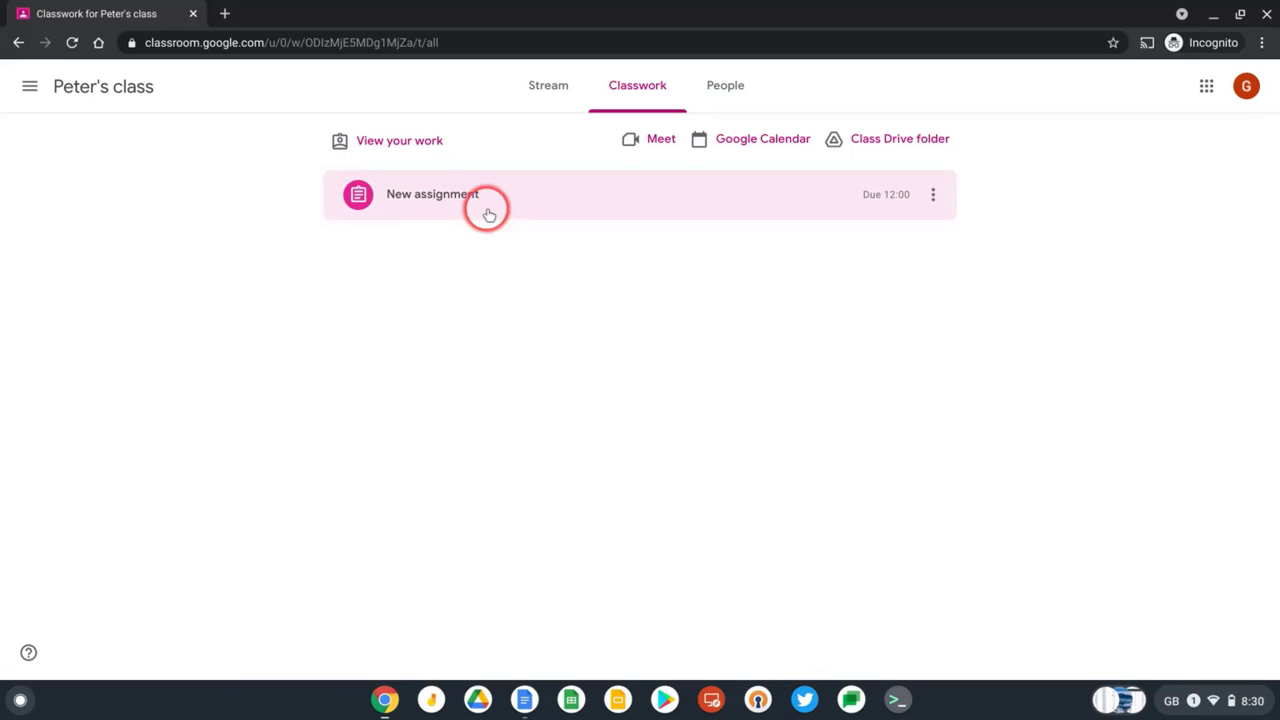
{"action": "left_click", "coordinate": [452, 207]}
{"action": "left_click", "coordinate": [375, 299]}
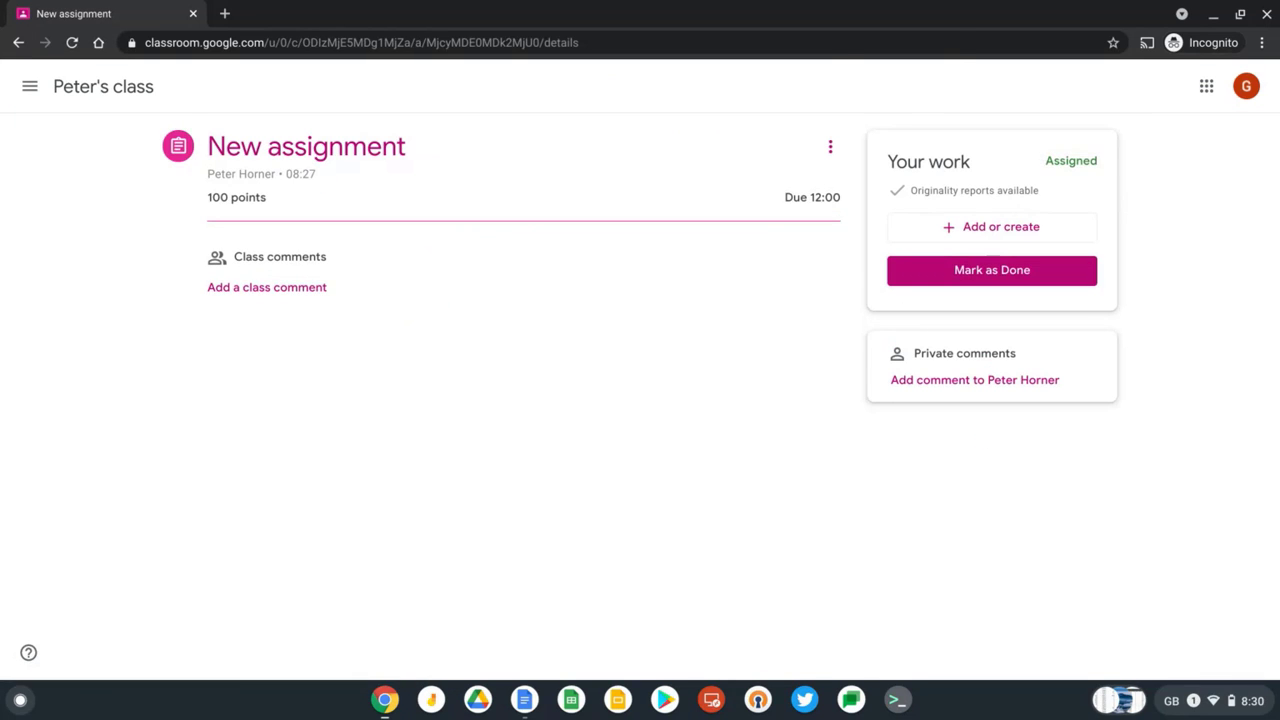
{"action": "left_click", "coordinate": [982, 230]}
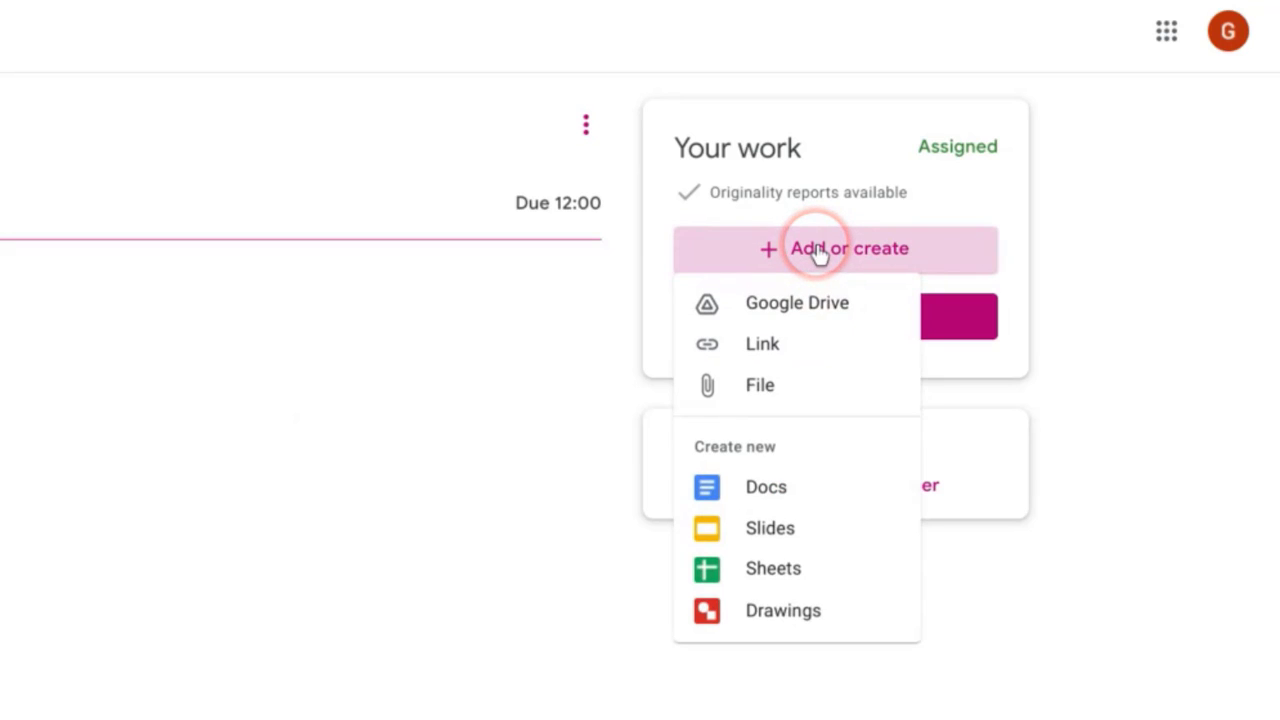
{"action": "left_click", "coordinate": [783, 487]}
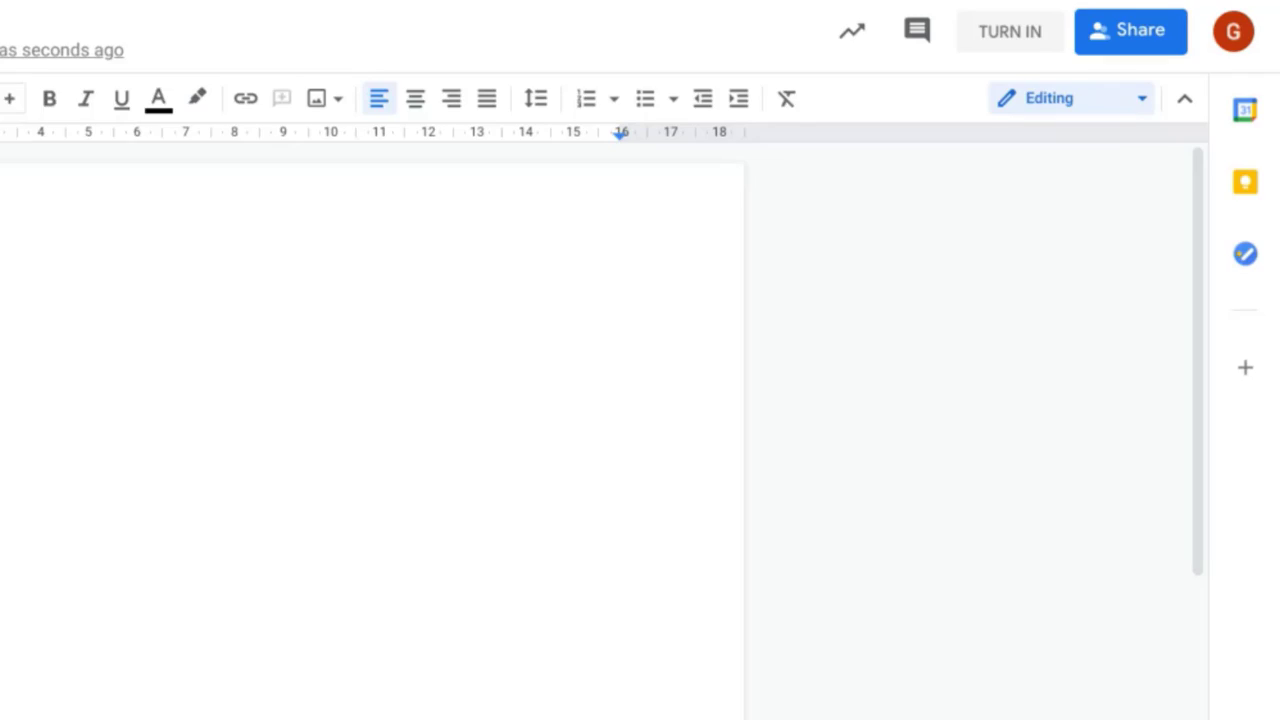
Paste the cognitive radio paper into the blank document and turn it in from the editor
{"action": "left_click", "coordinate": [624, 285]}
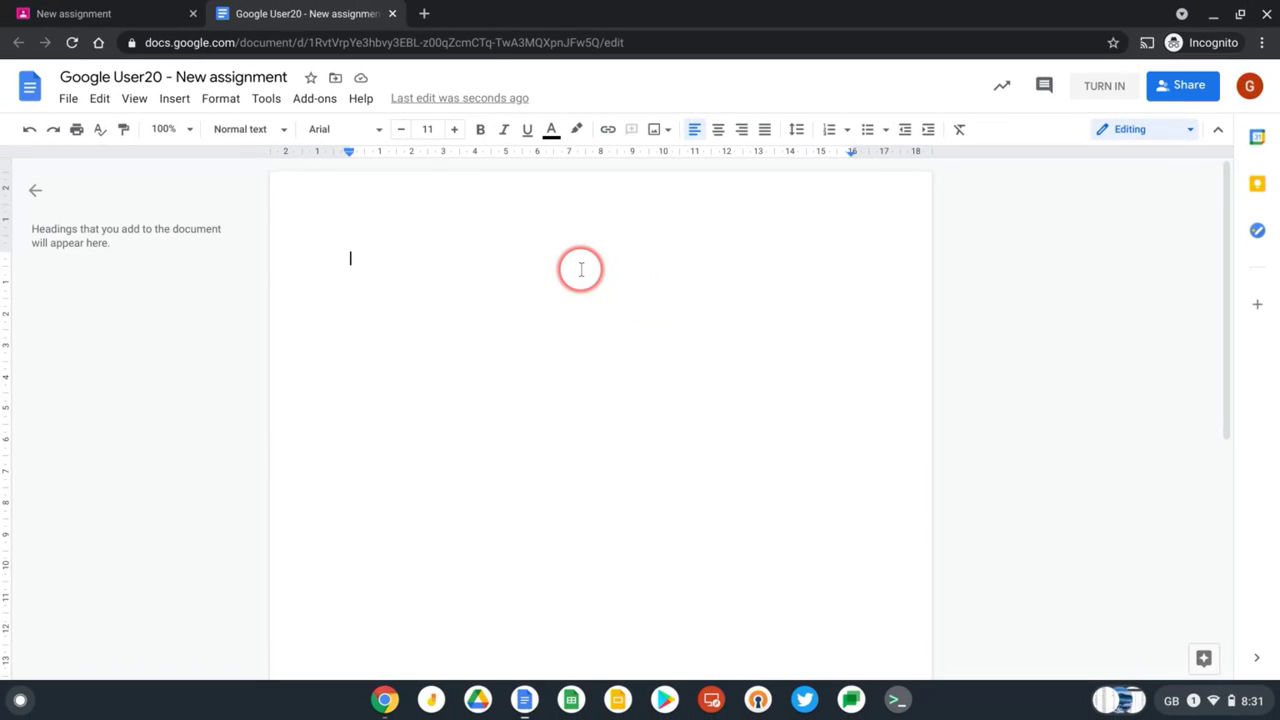
{"action": "key", "text": "ctrl+v"}
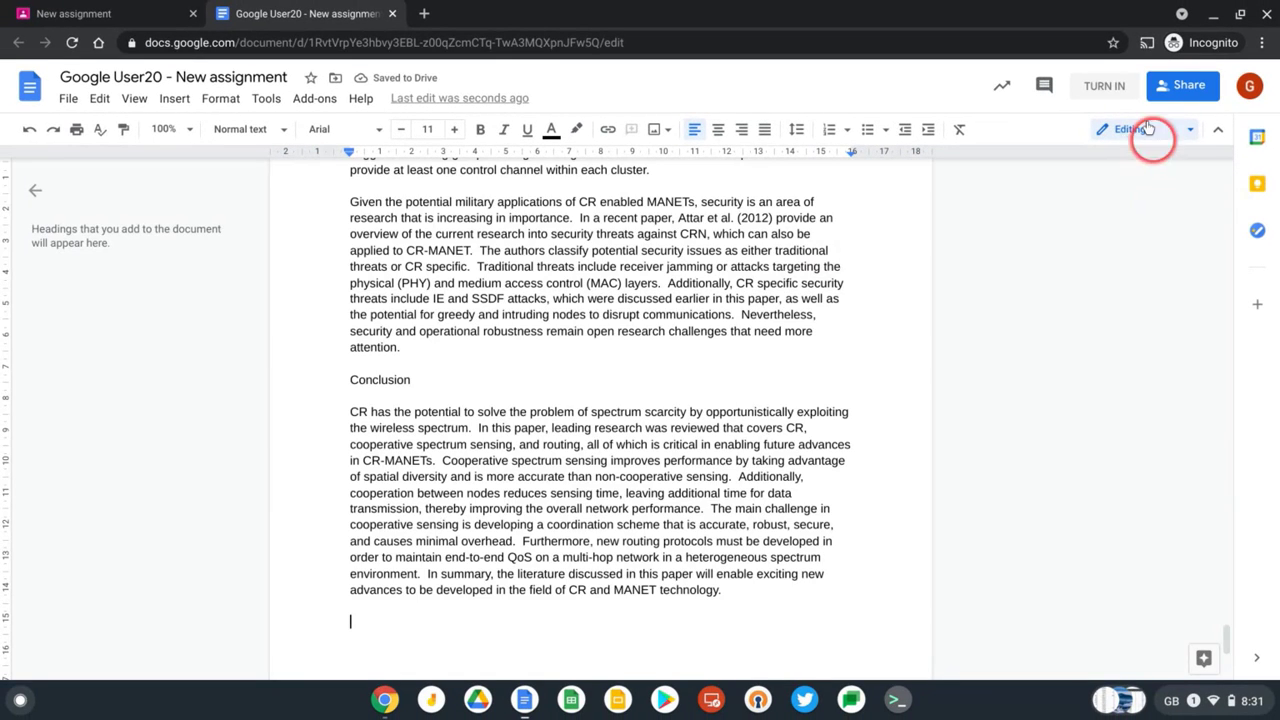
{"action": "left_click", "coordinate": [1104, 85]}
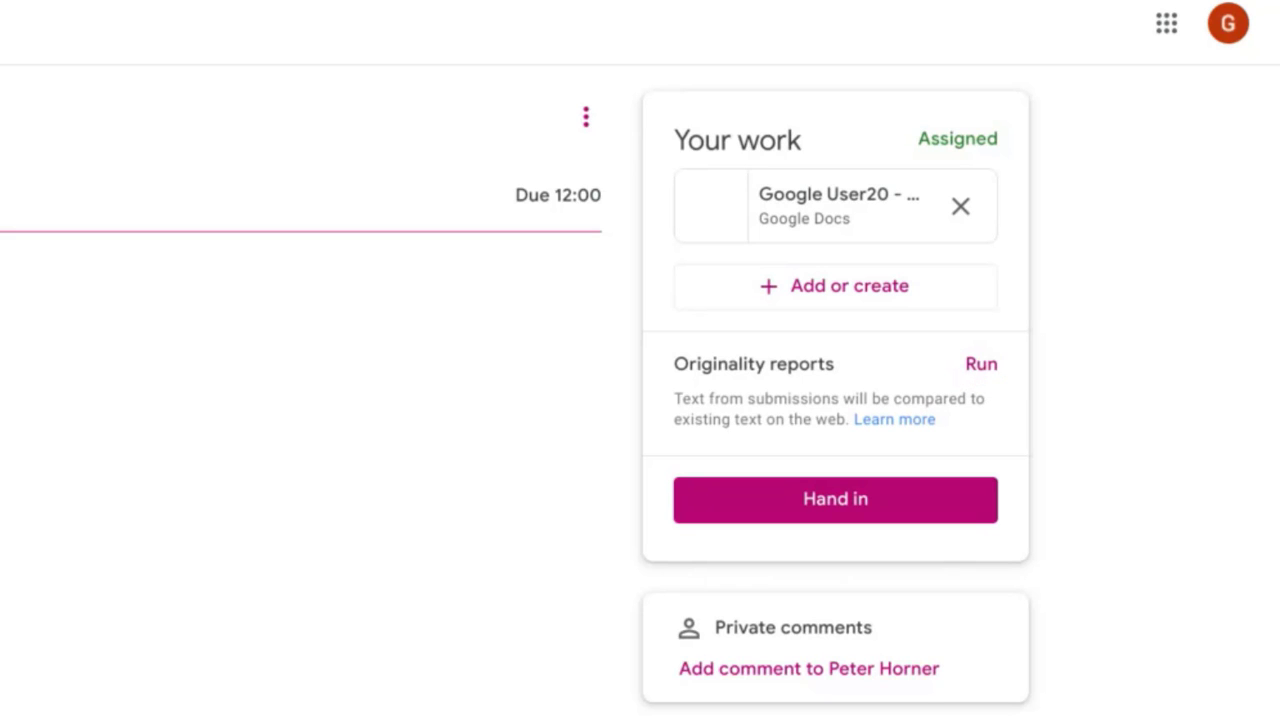
Cancel handing in, then request an originality report with 3 of 3 runs available
{"action": "left_click", "coordinate": [866, 496]}
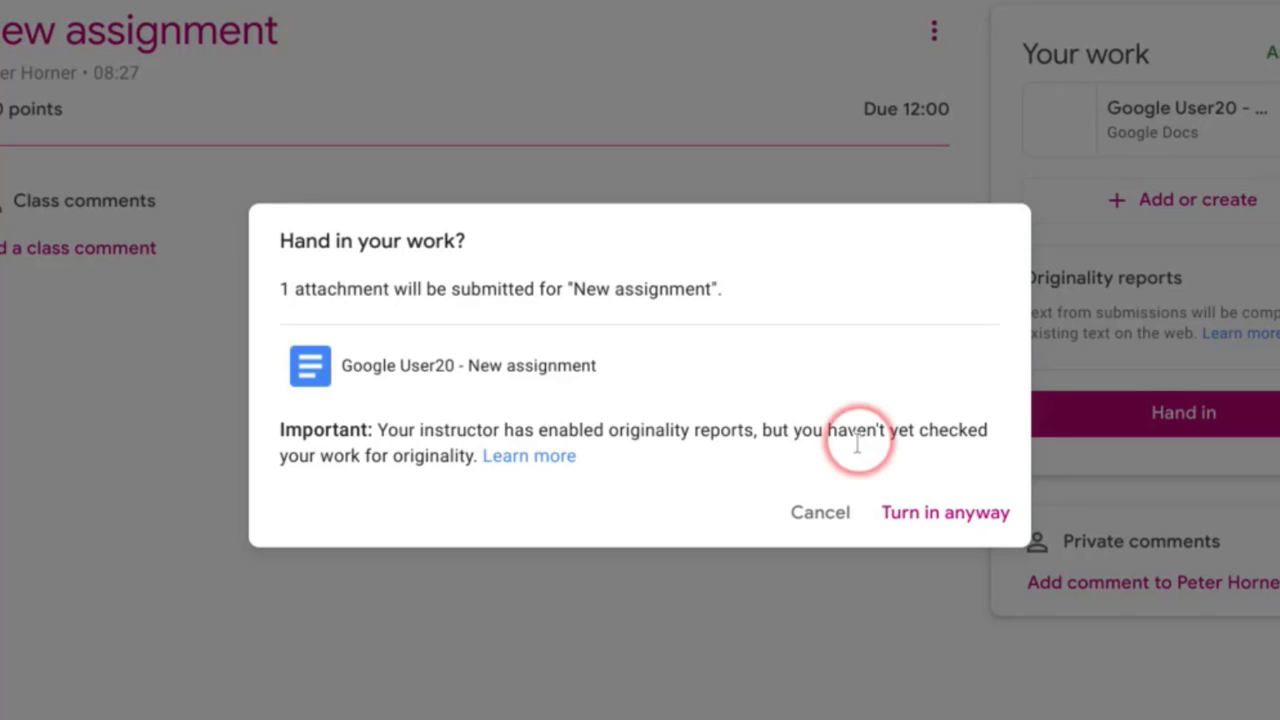
{"action": "left_click", "coordinate": [820, 513]}
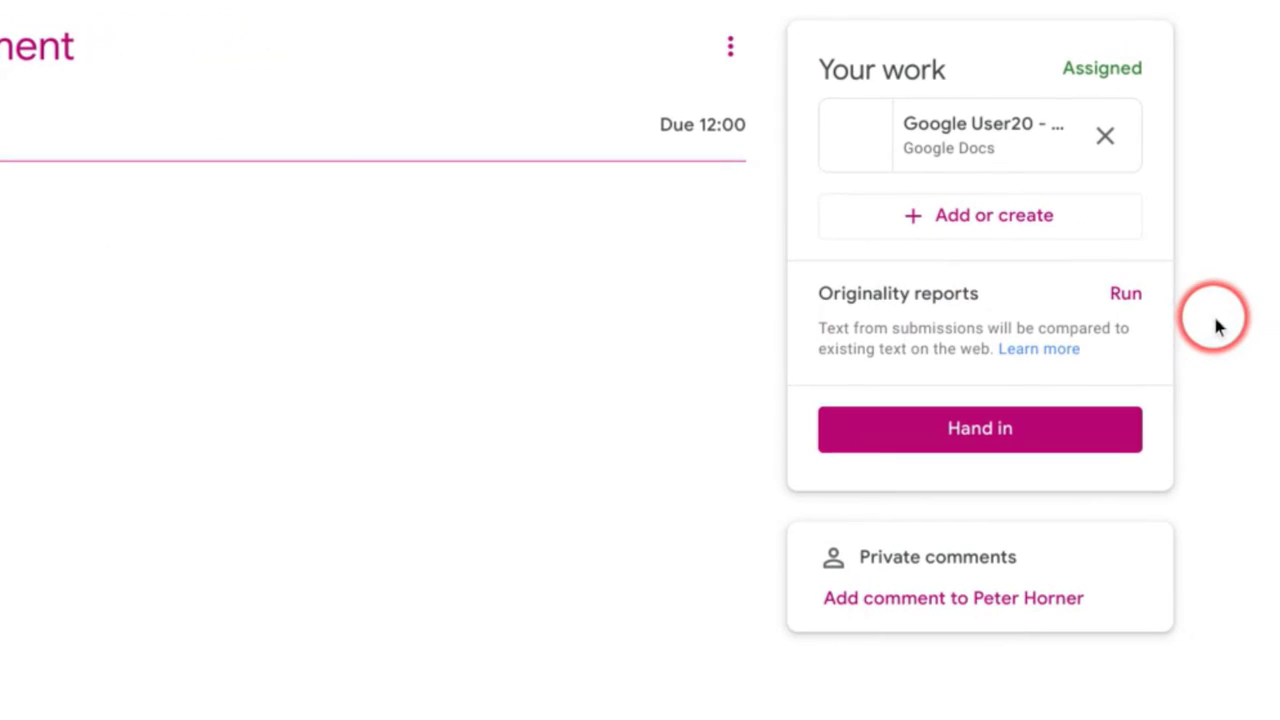
{"action": "left_click", "coordinate": [1228, 286]}
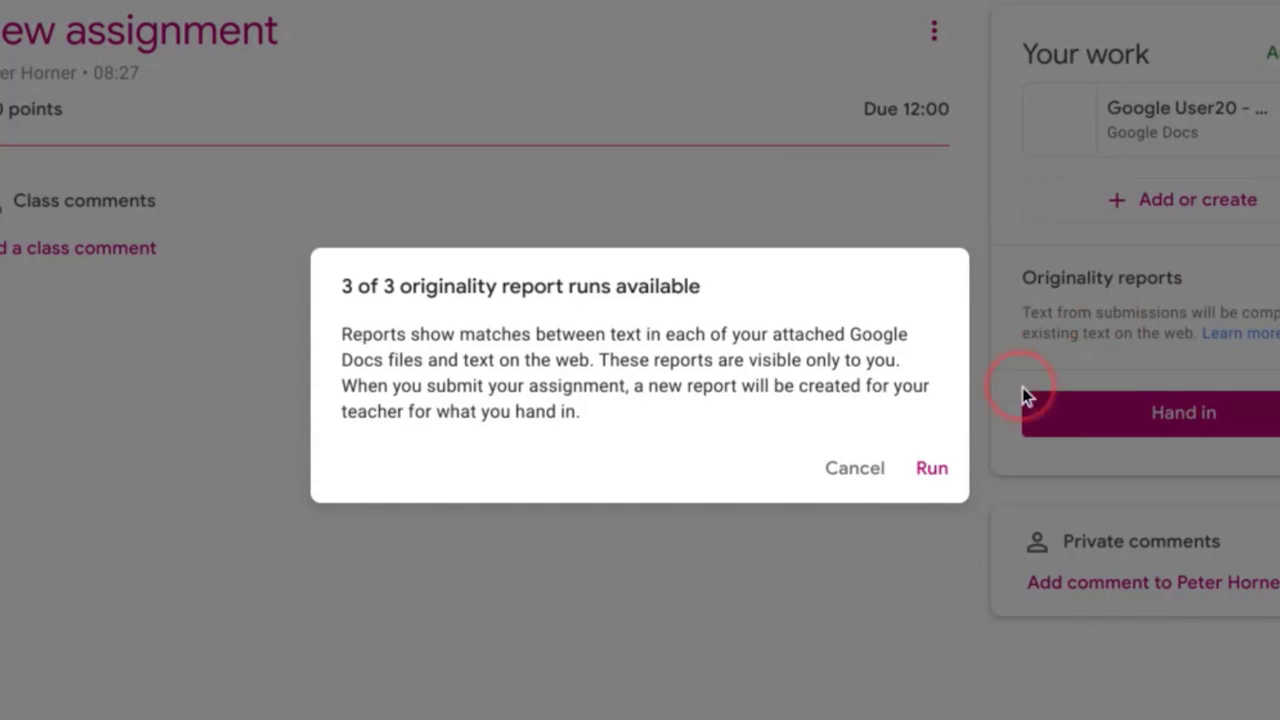
Run the originality report on the student's document, flagging 3 passages with 3 web matches
{"action": "left_click", "coordinate": [931, 468]}
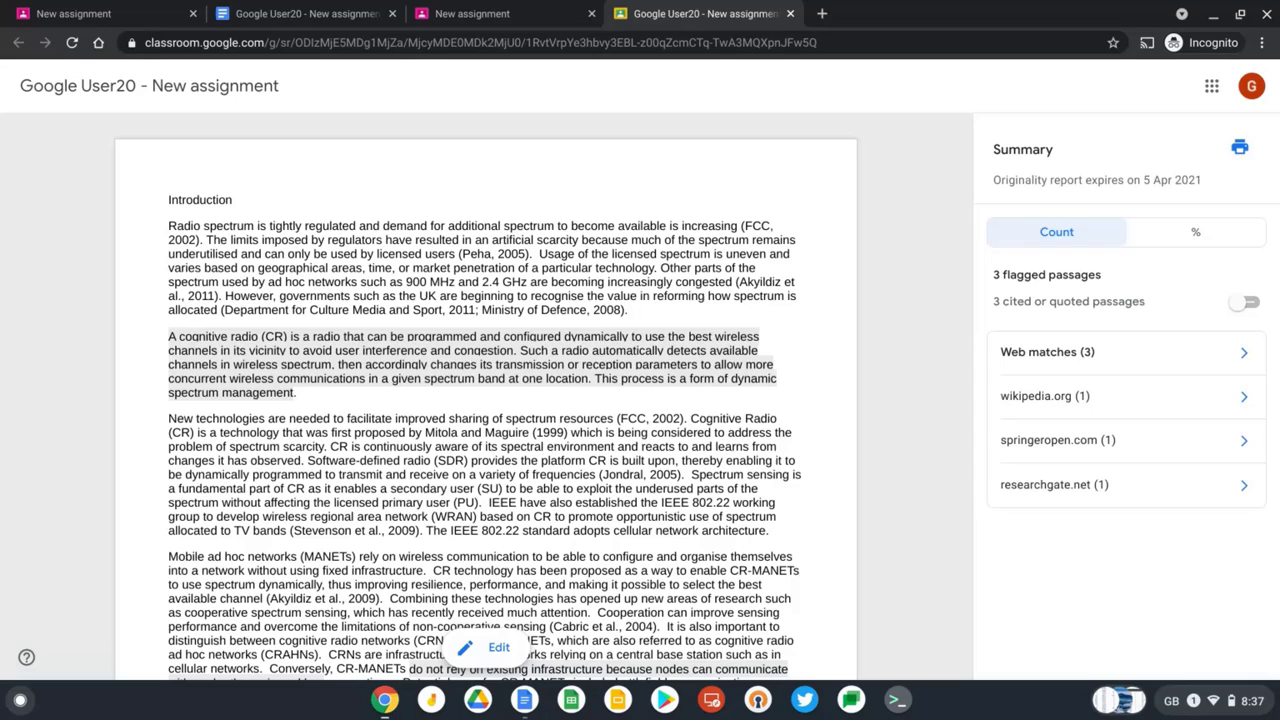
Include cited passages and inspect the cognitive radio paragraph's Wikipedia and springeropen.com matches
{"action": "left_click", "coordinate": [1250, 302]}
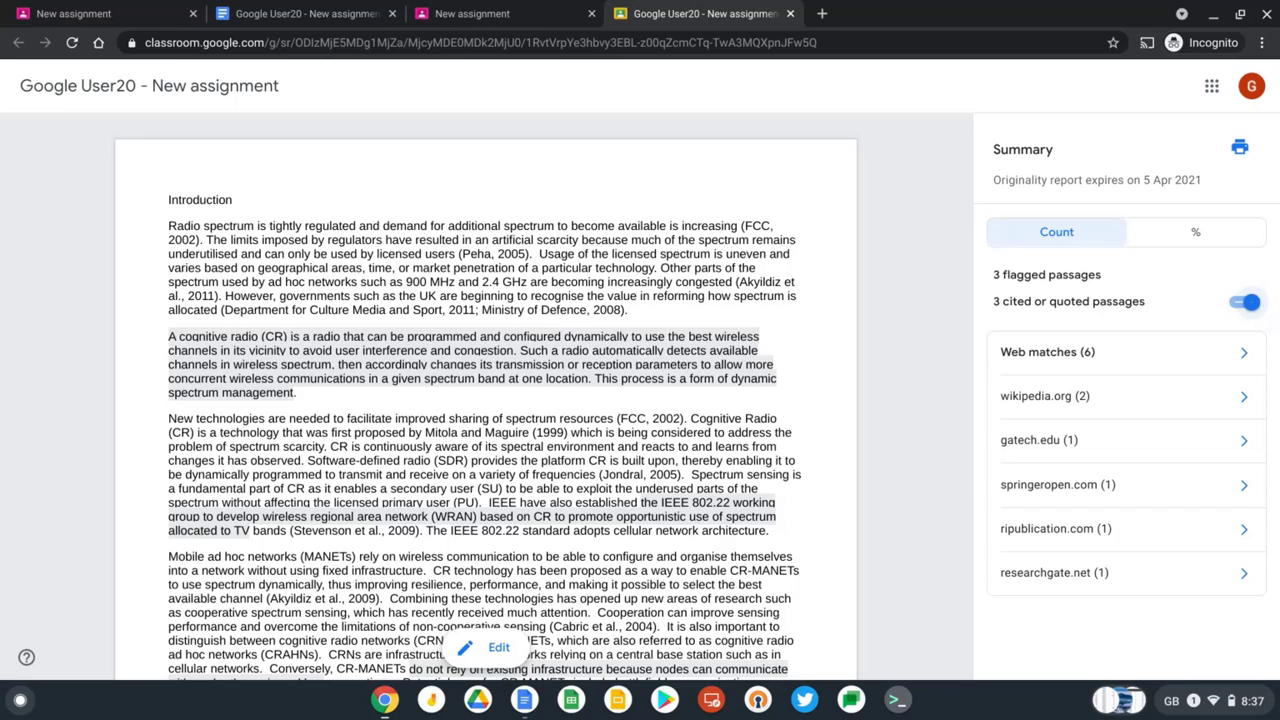
{"action": "left_click", "coordinate": [538, 355]}
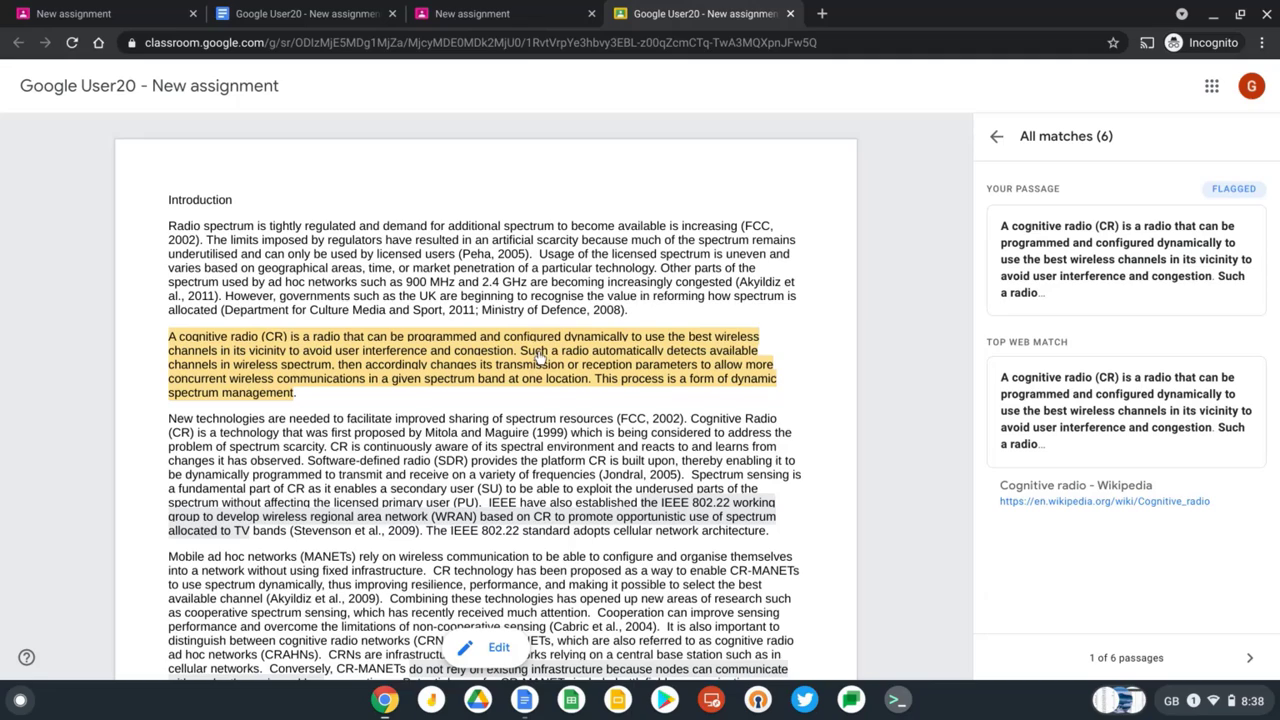
{"action": "left_click", "coordinate": [1038, 488]}
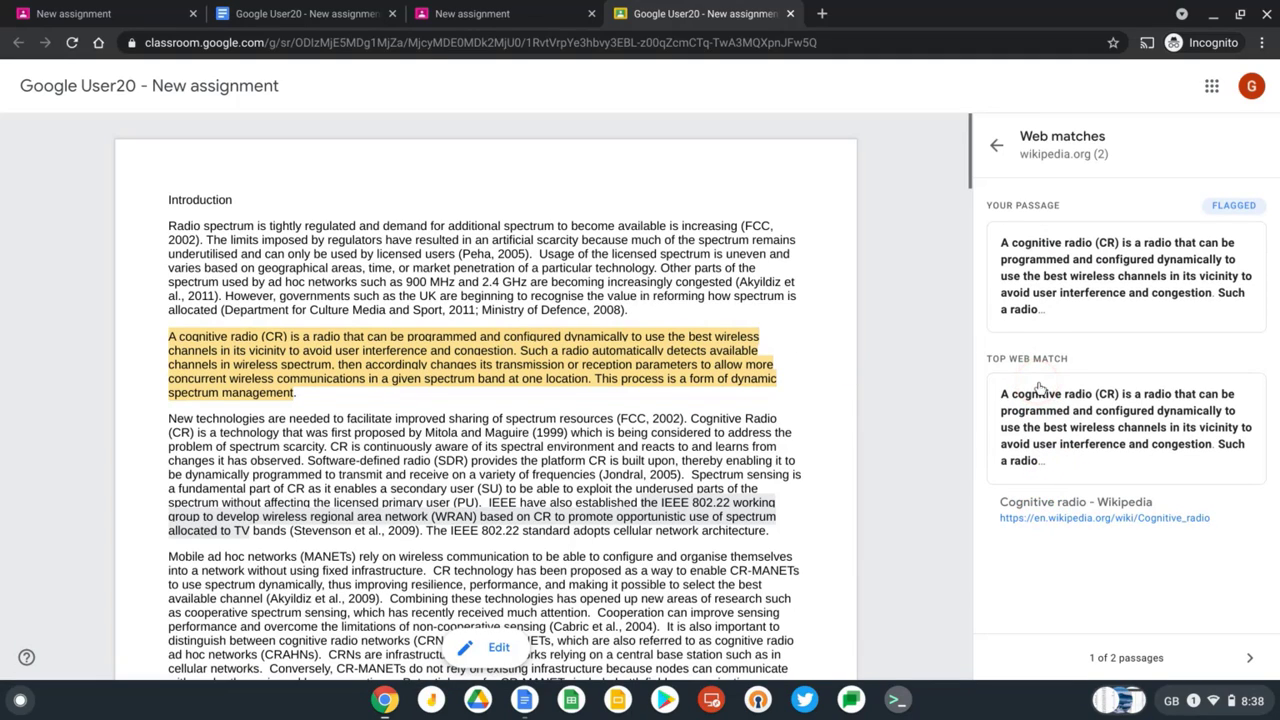
{"action": "left_click", "coordinate": [996, 145]}
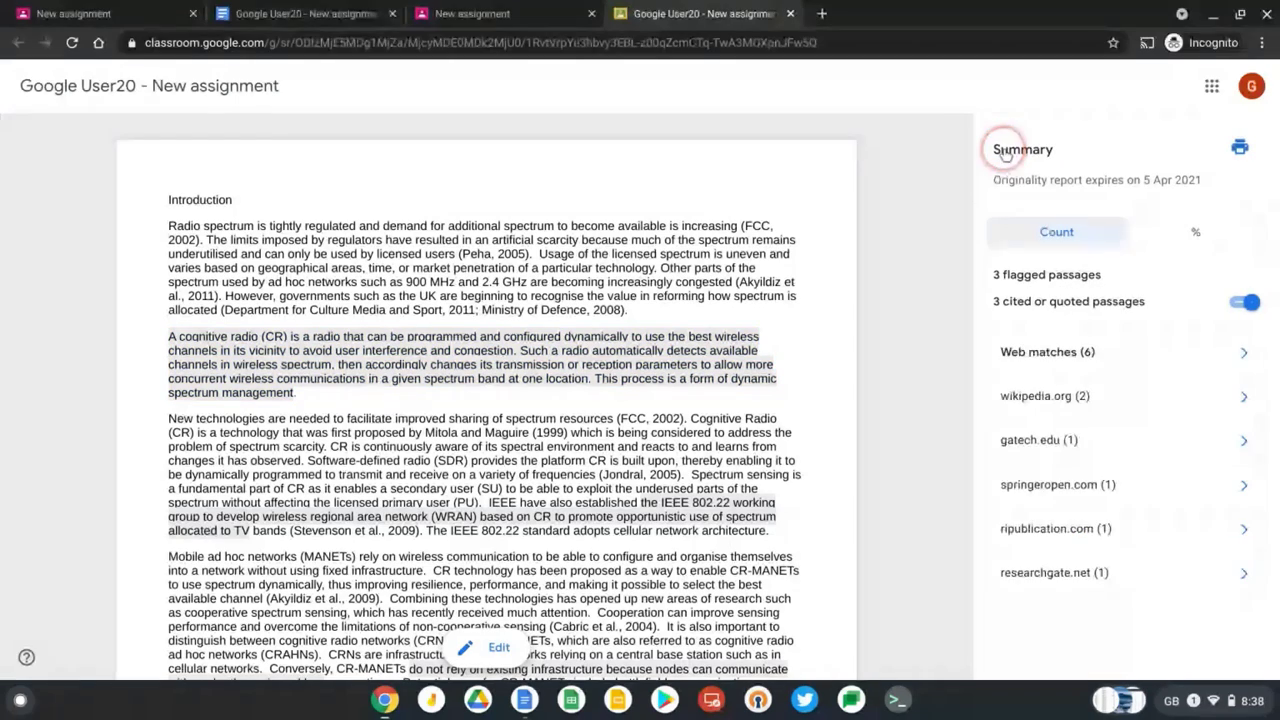
{"action": "left_click", "coordinate": [1097, 488]}
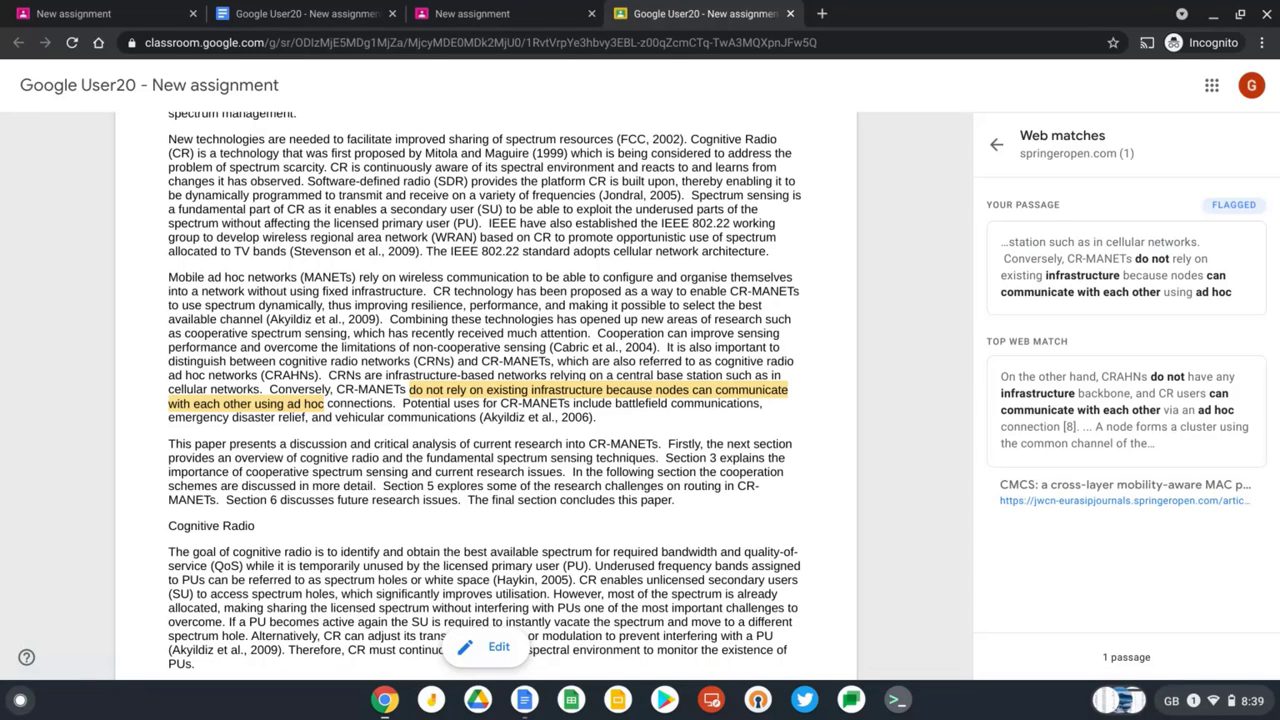
Open the document in Google Docs, return to the report, and close it
{"action": "left_click", "coordinate": [490, 647]}
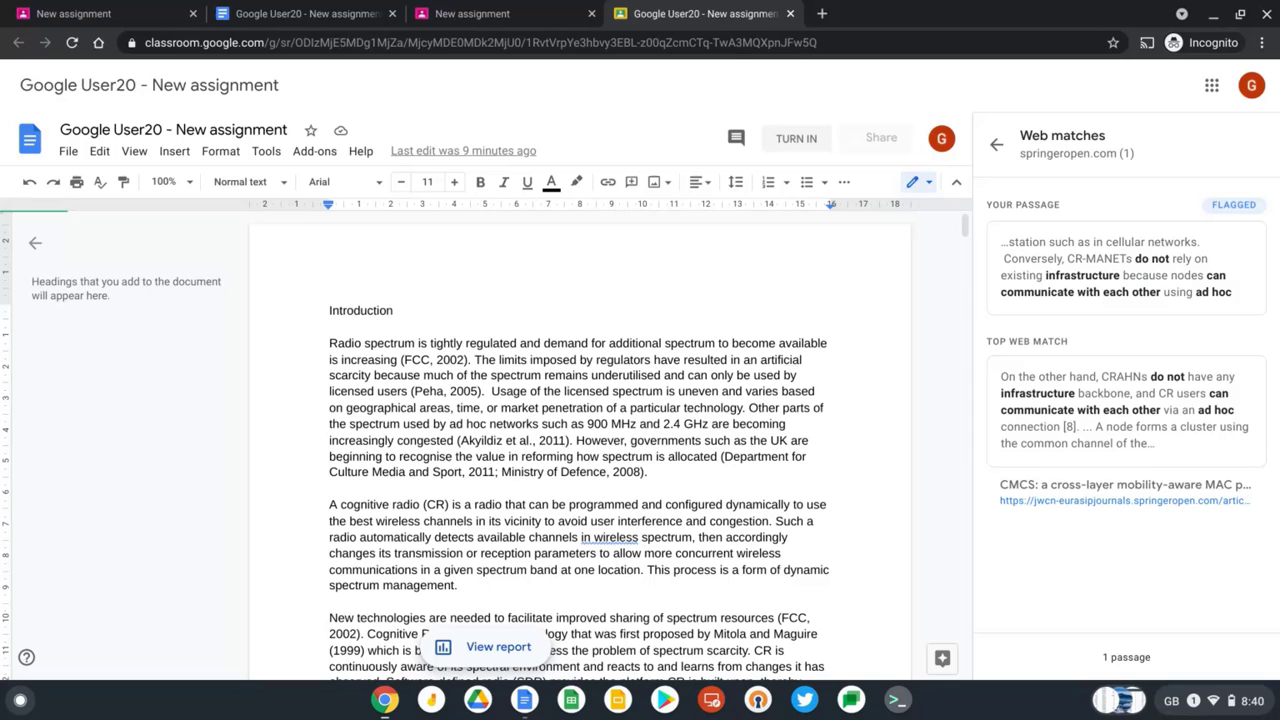
{"action": "left_click", "coordinate": [492, 646]}
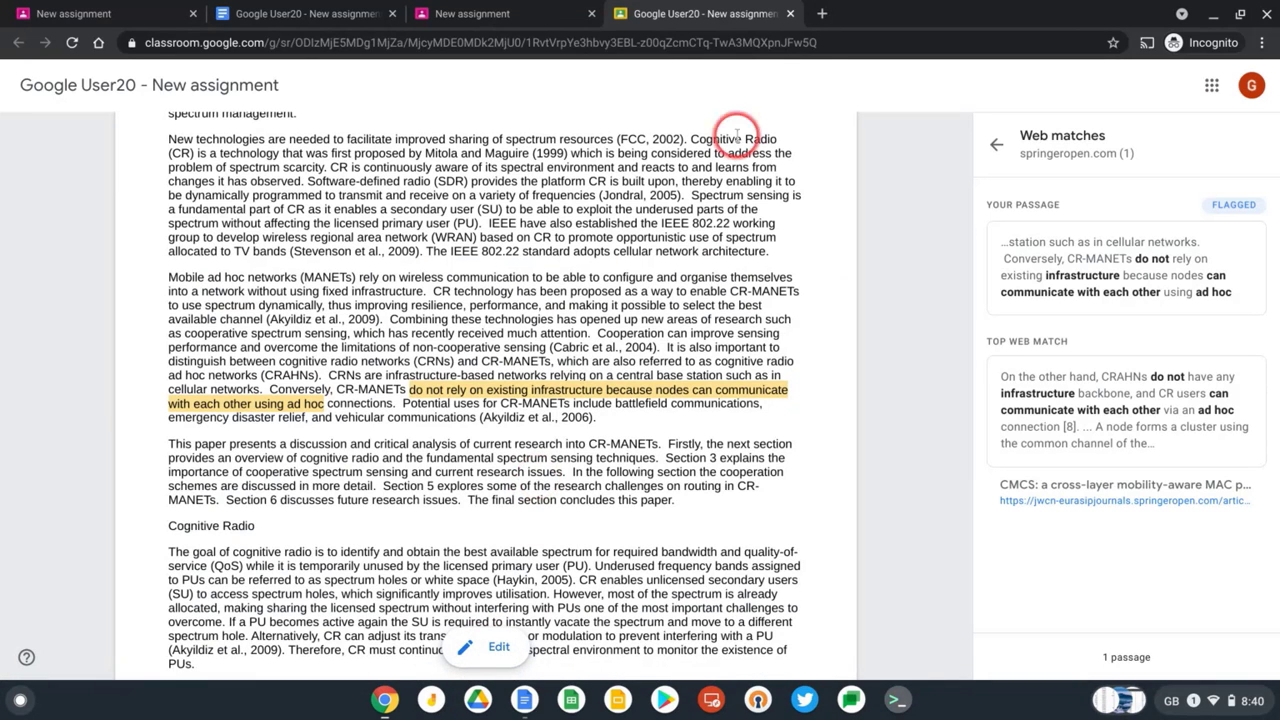
{"action": "left_click", "coordinate": [790, 13]}
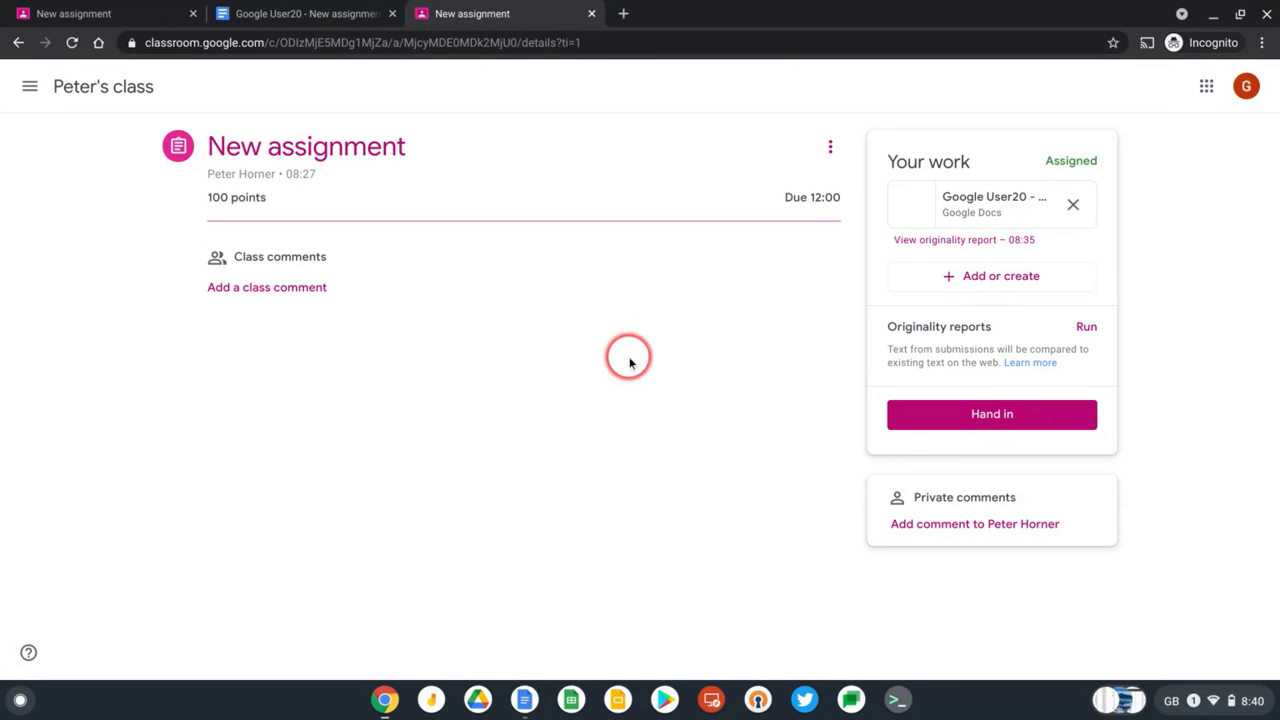
Hand in New assignment with its attached document and confirm in the dialog
{"action": "left_click", "coordinate": [945, 420]}
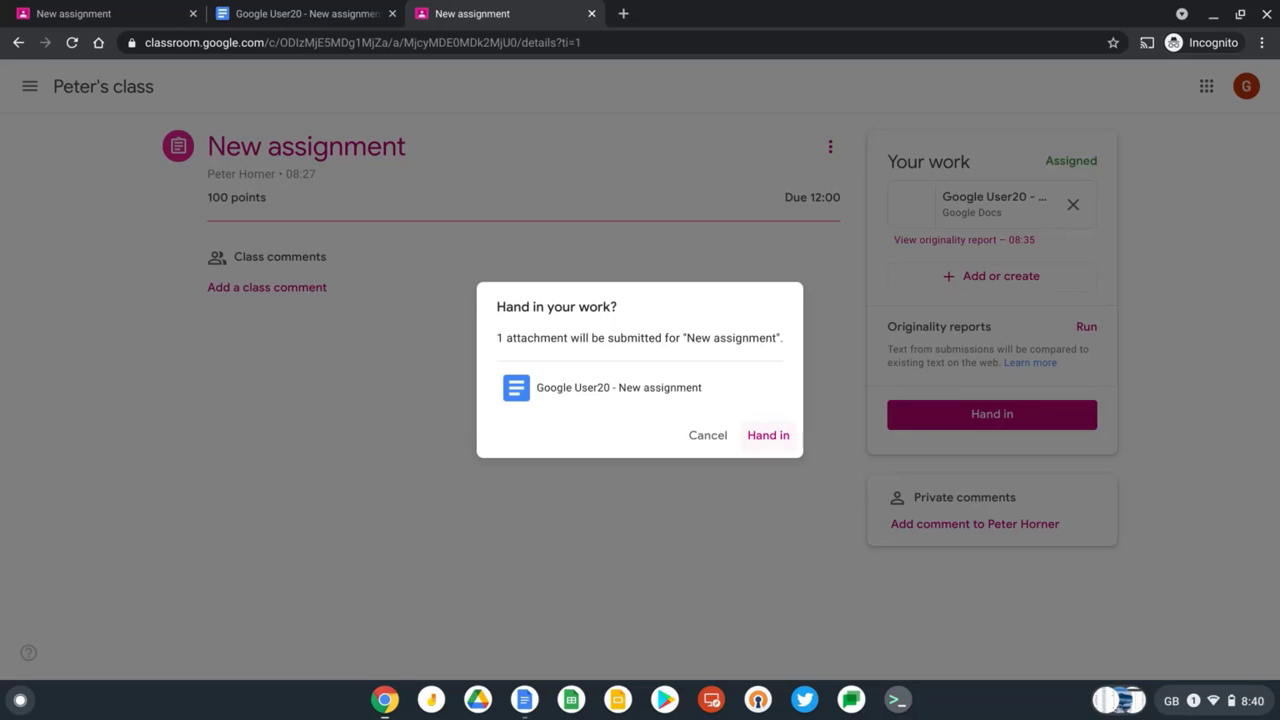
{"action": "left_click", "coordinate": [766, 436]}
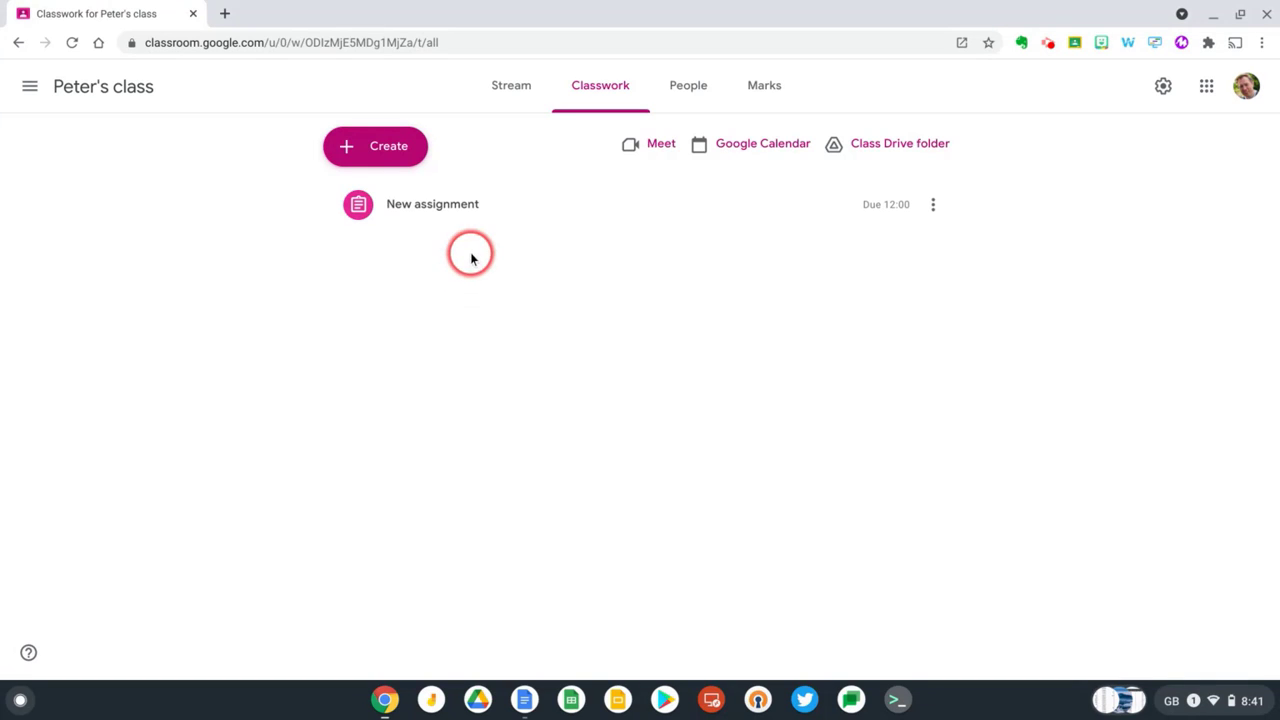
Open the handed-in New assignment submission in the grading view from the student work list
{"action": "left_click", "coordinate": [465, 222]}
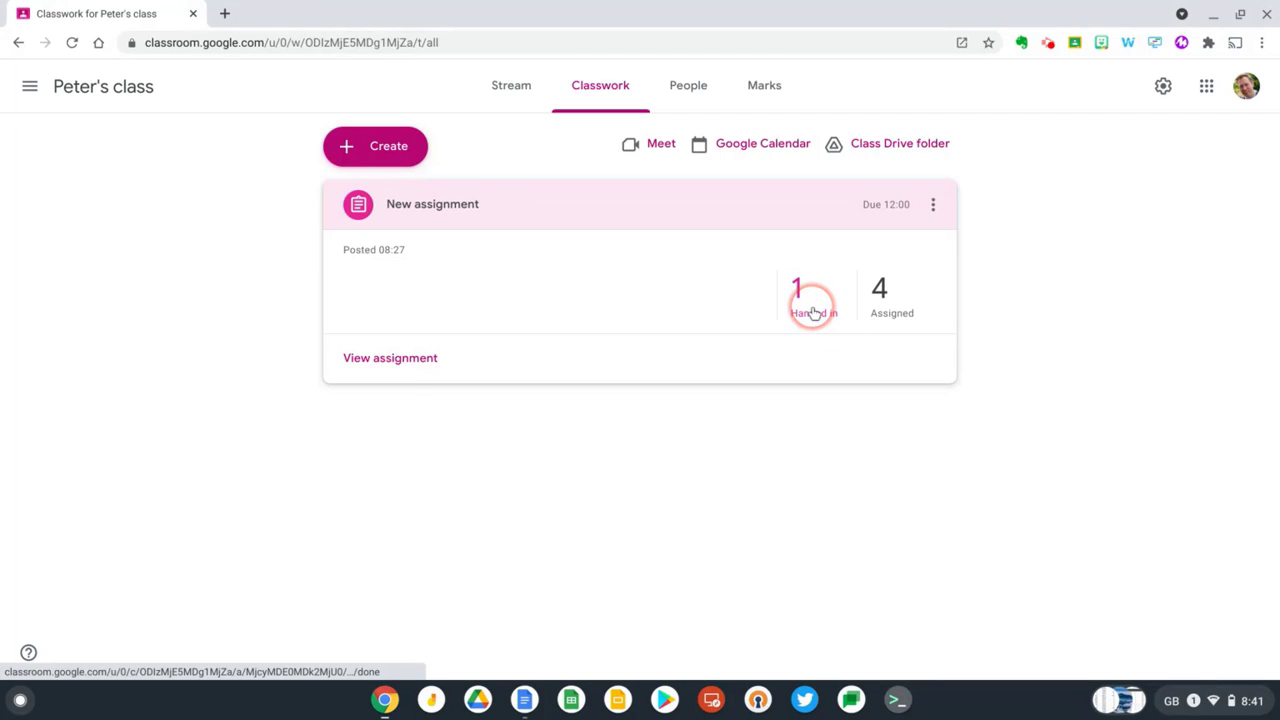
{"action": "left_click", "coordinate": [391, 360]}
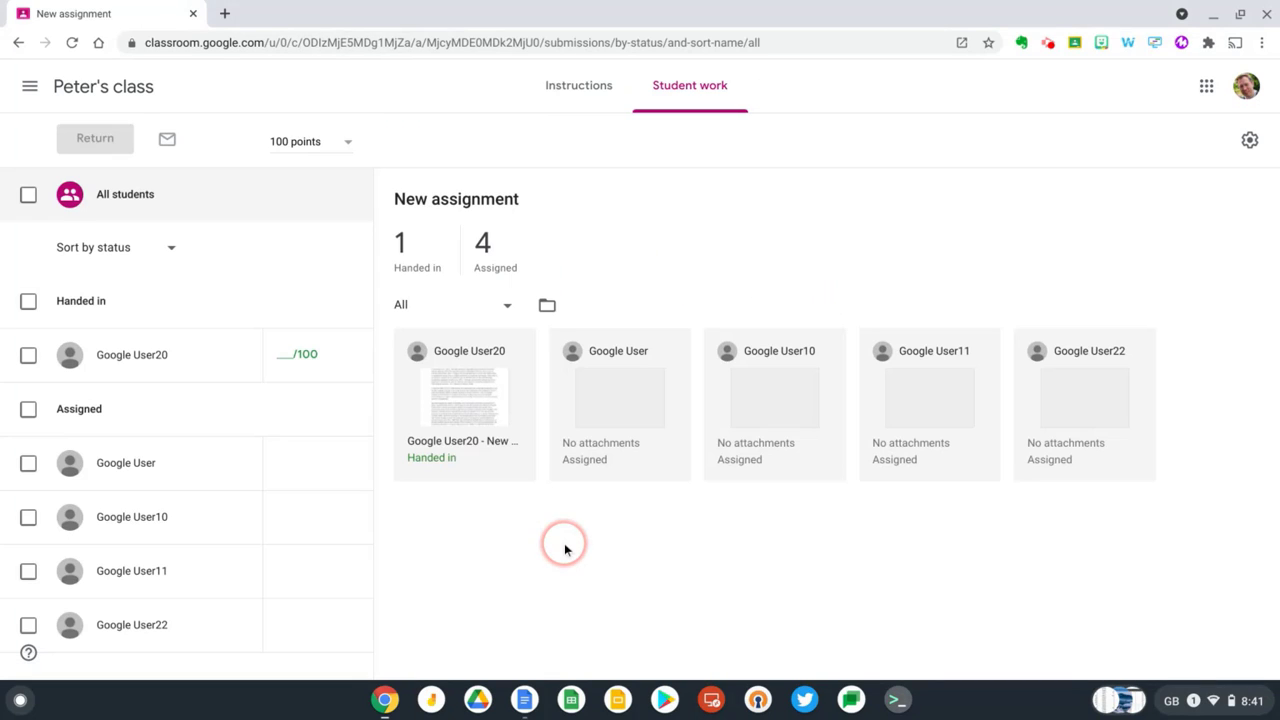
{"action": "left_click", "coordinate": [537, 481]}
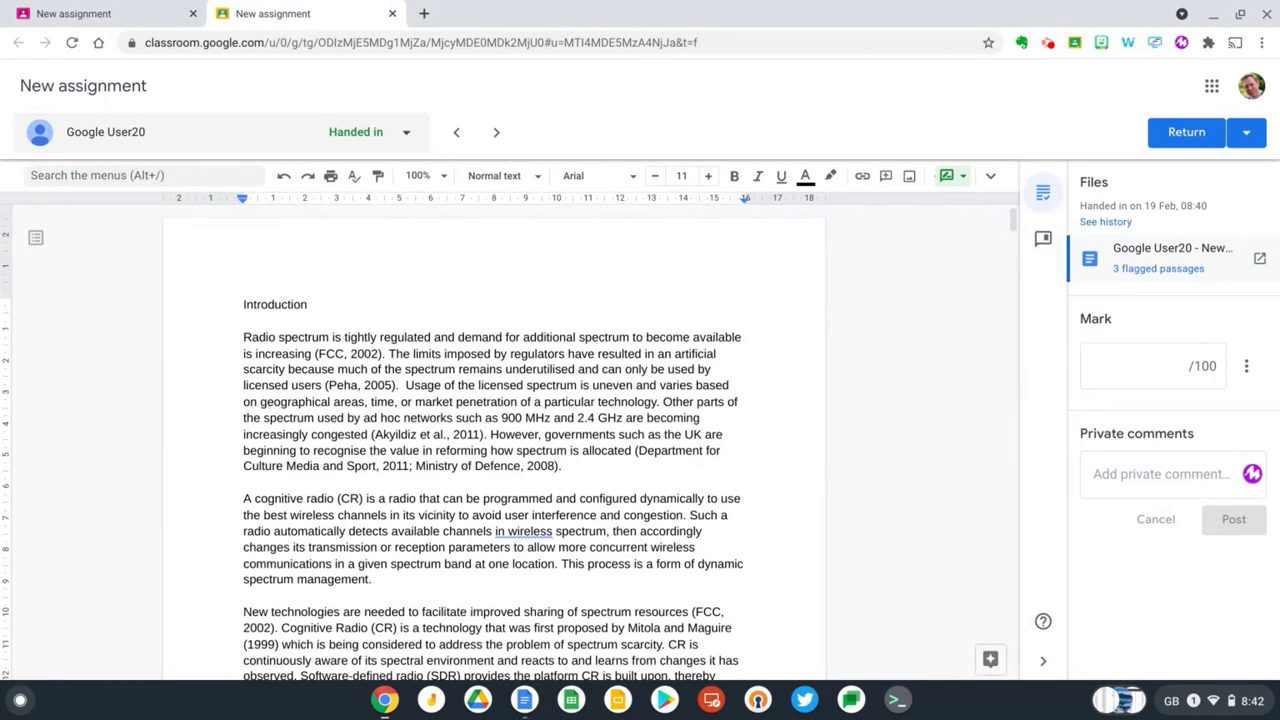
Open the originality report for the 3 flagged passages and view one paragraph's matches
{"action": "left_click", "coordinate": [893, 479]}
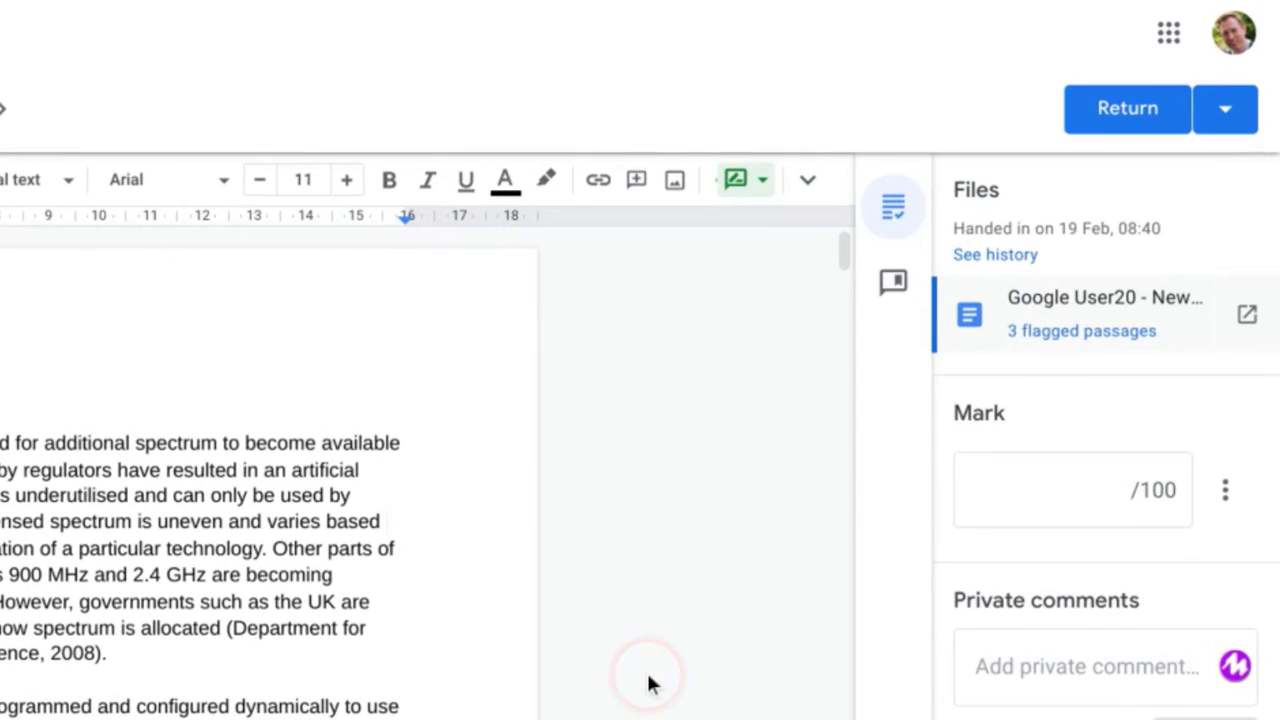
{"action": "left_click", "coordinate": [649, 677]}
{"action": "left_click", "coordinate": [654, 636]}
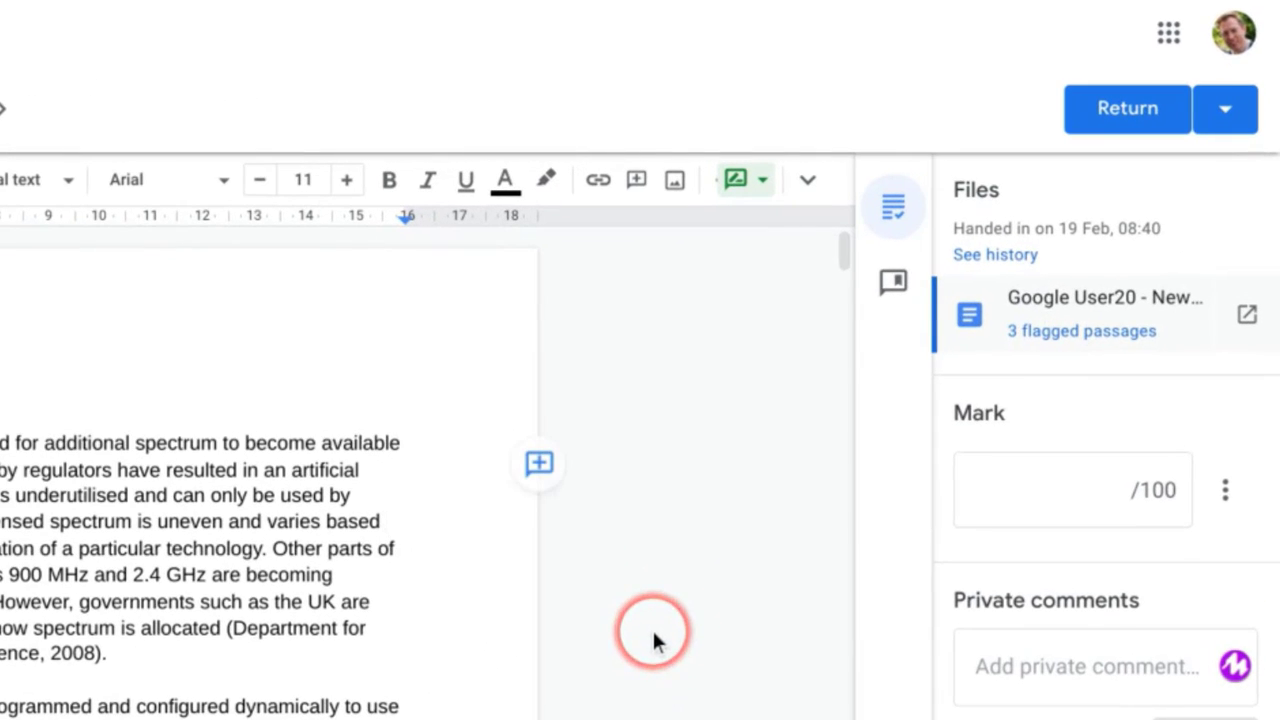
{"action": "left_click", "coordinate": [1047, 331]}
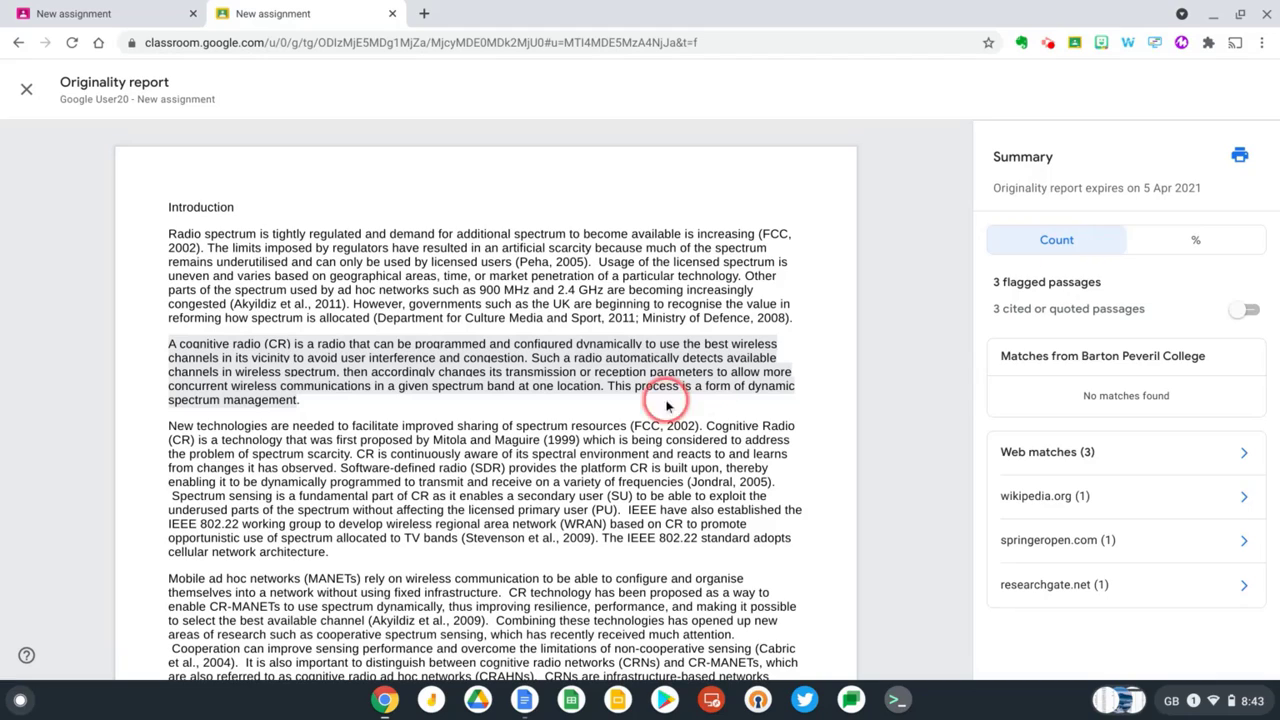
{"action": "left_click", "coordinate": [614, 352]}
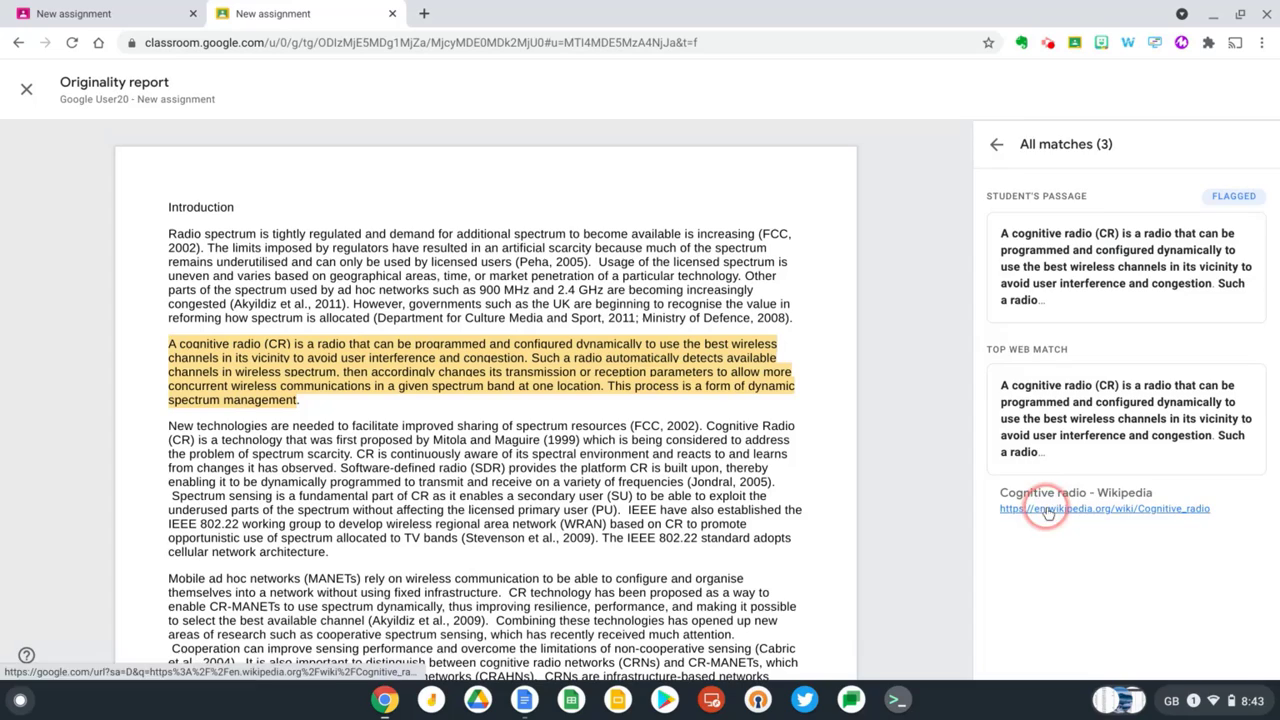
Show the report summary with match counts as percentages and print it
{"action": "left_click", "coordinate": [996, 144]}
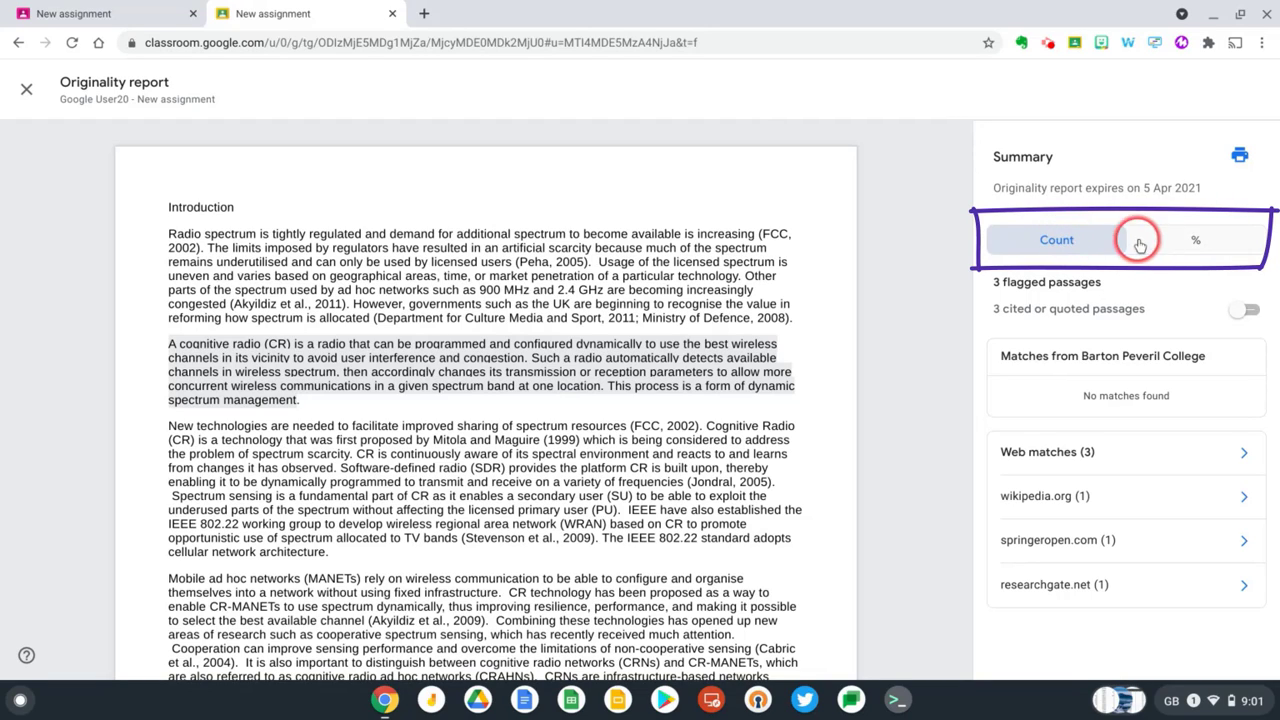
{"action": "left_click", "coordinate": [1180, 244]}
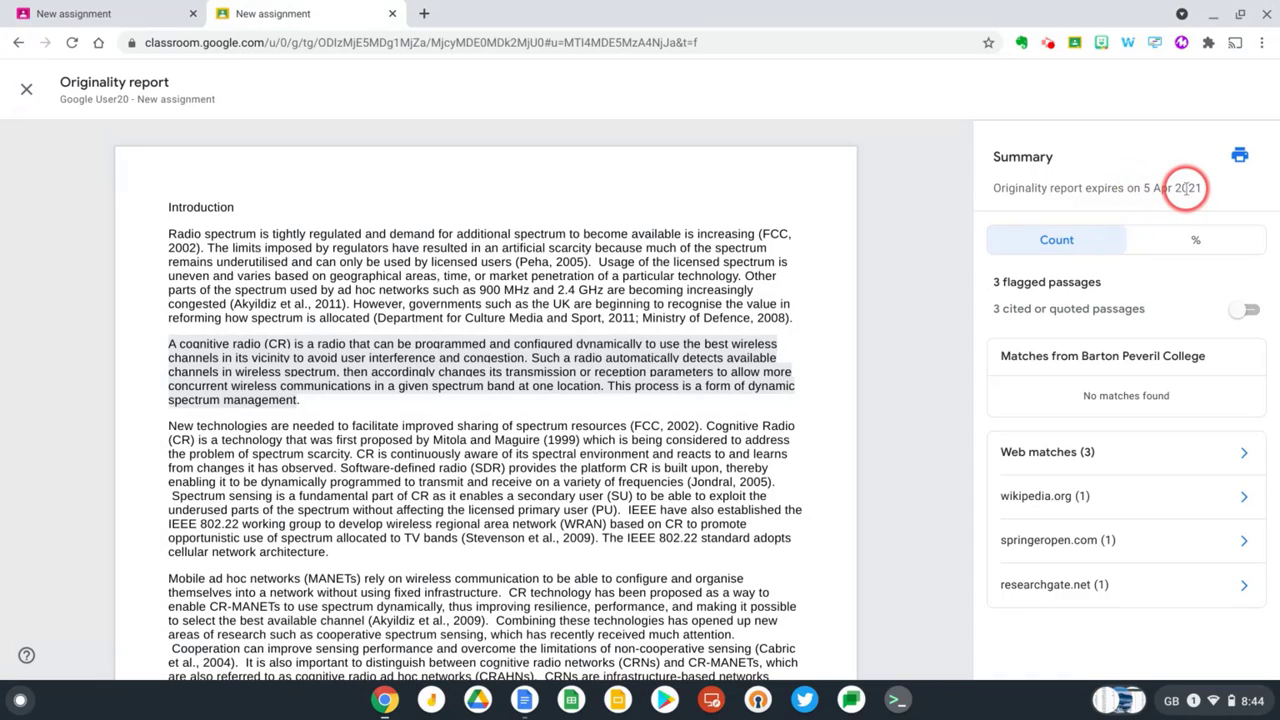
{"action": "left_click", "coordinate": [1230, 162]}
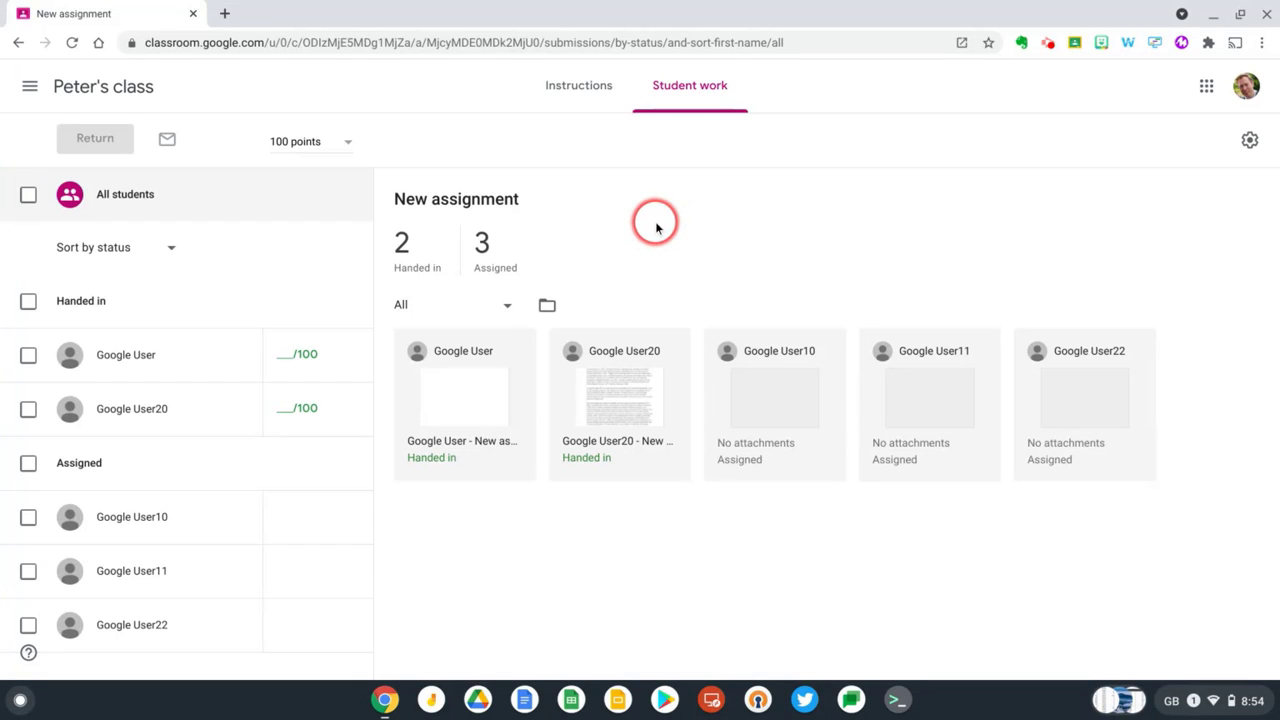
Open the second handed-in submission to see its 45 flagged passages
{"action": "left_click", "coordinate": [449, 390]}
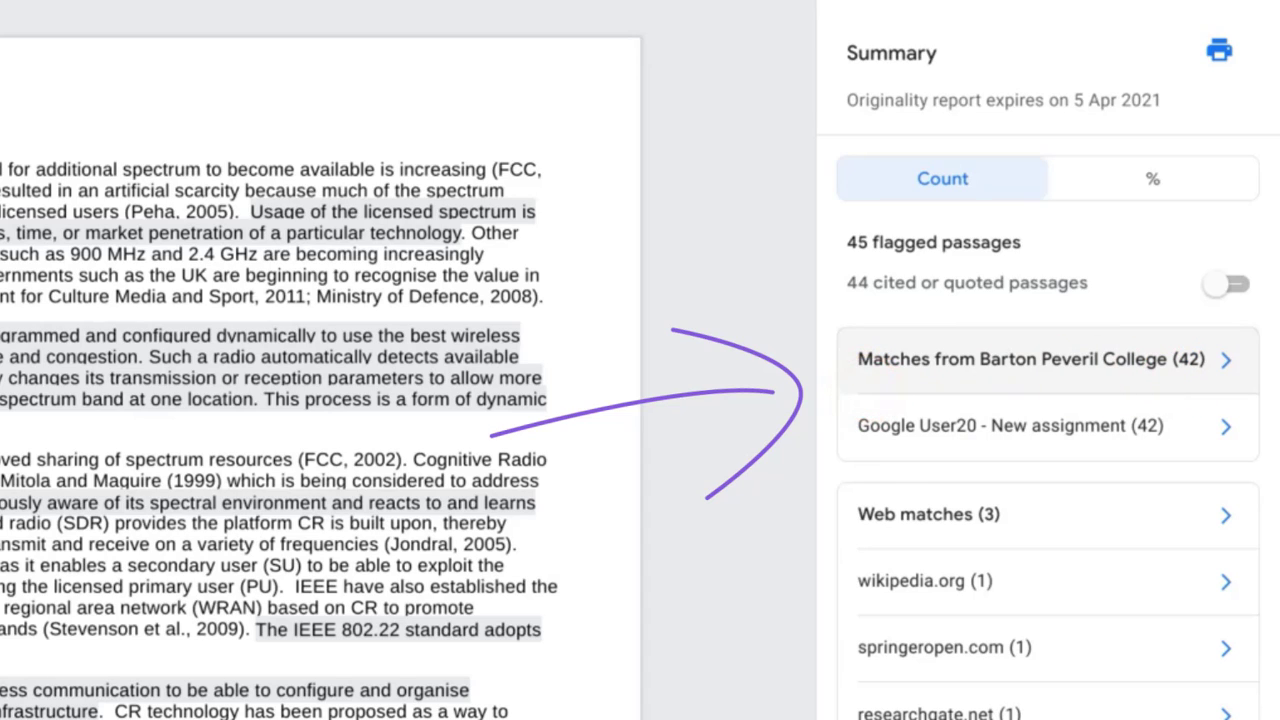
Show the Barton Peveril College matches against the other student's New assignment and open that submission
{"action": "left_click", "coordinate": [955, 420]}
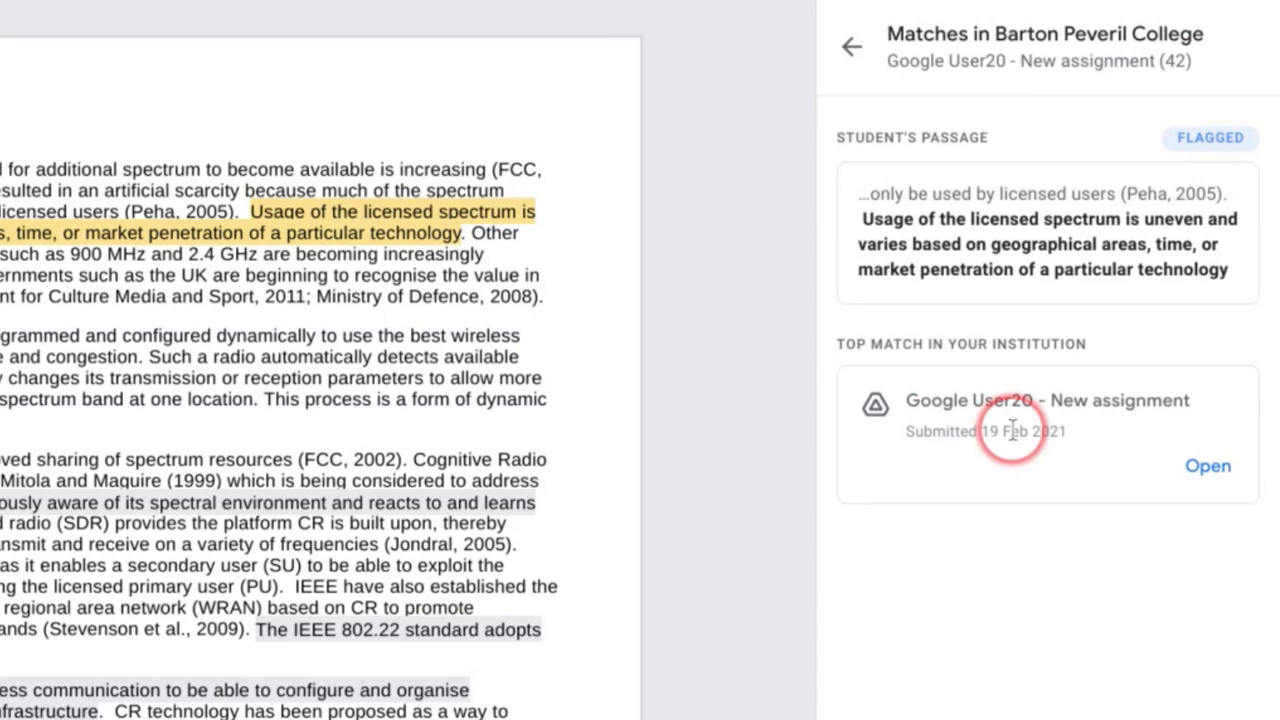
{"action": "left_click", "coordinate": [1205, 468]}
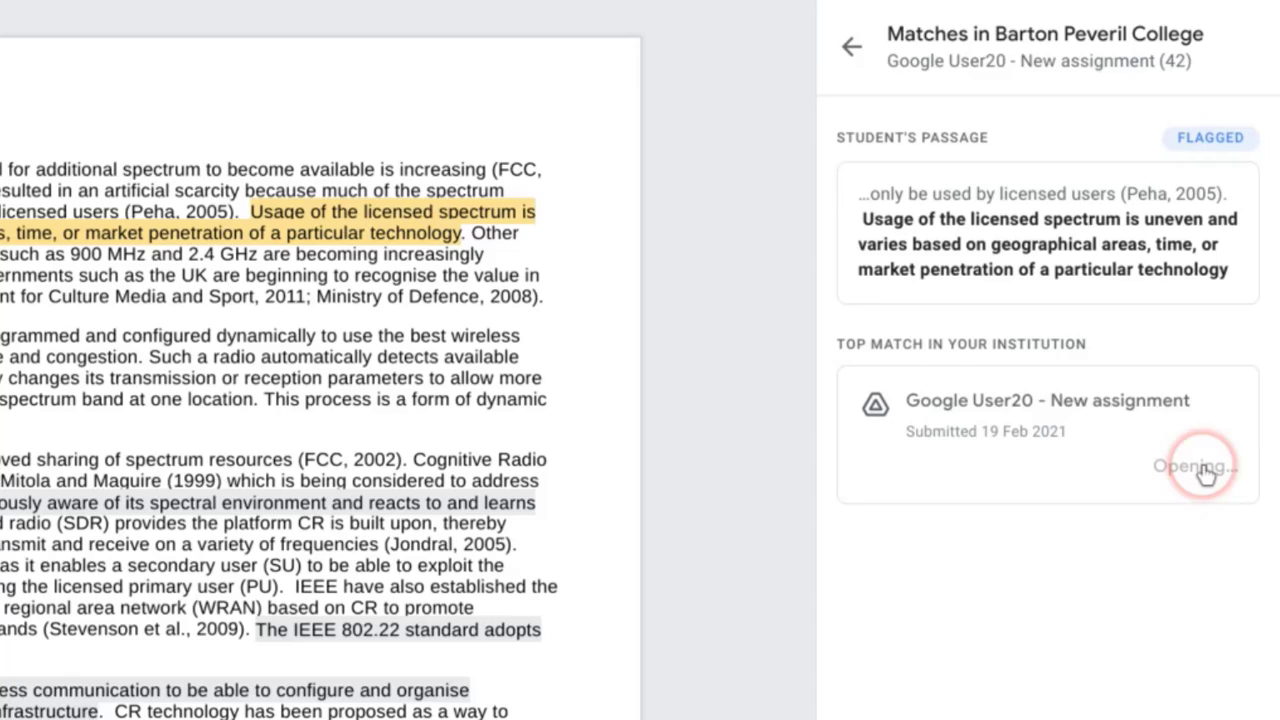